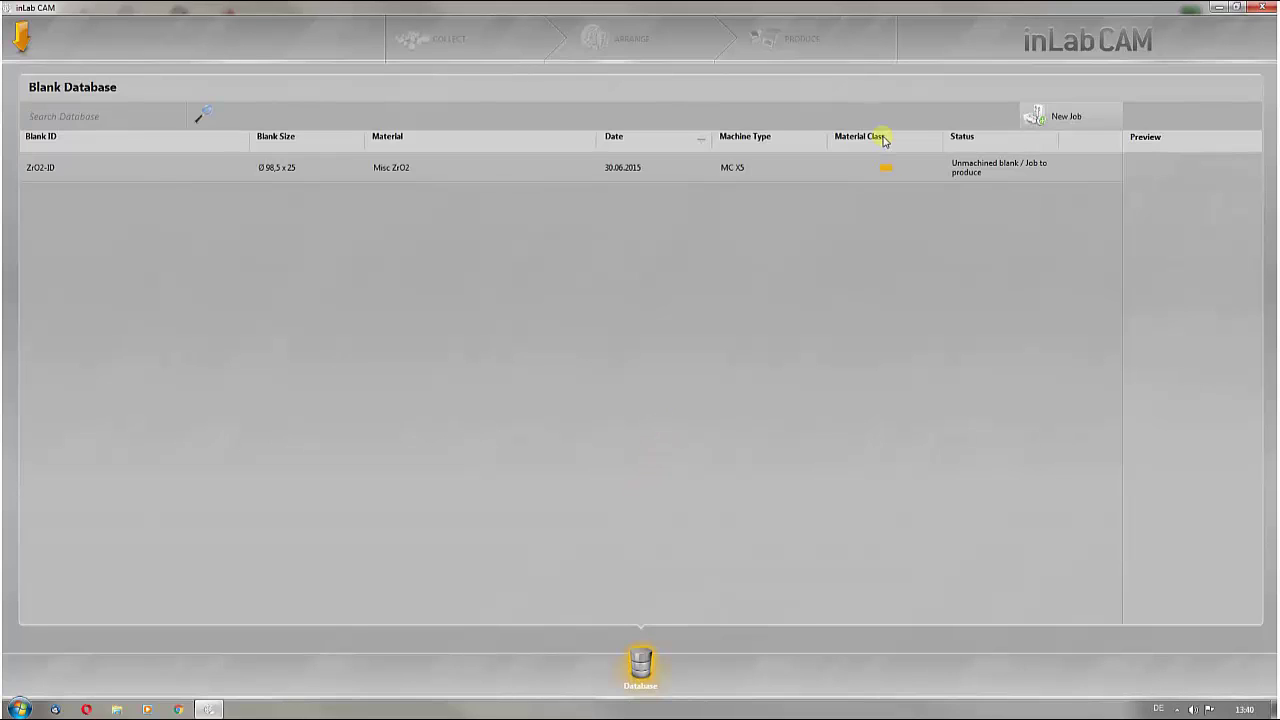
Reveal the job toolbar, switch inLab CAM to full-screen Window Mode, and open Configuration
left_click(18, 40)
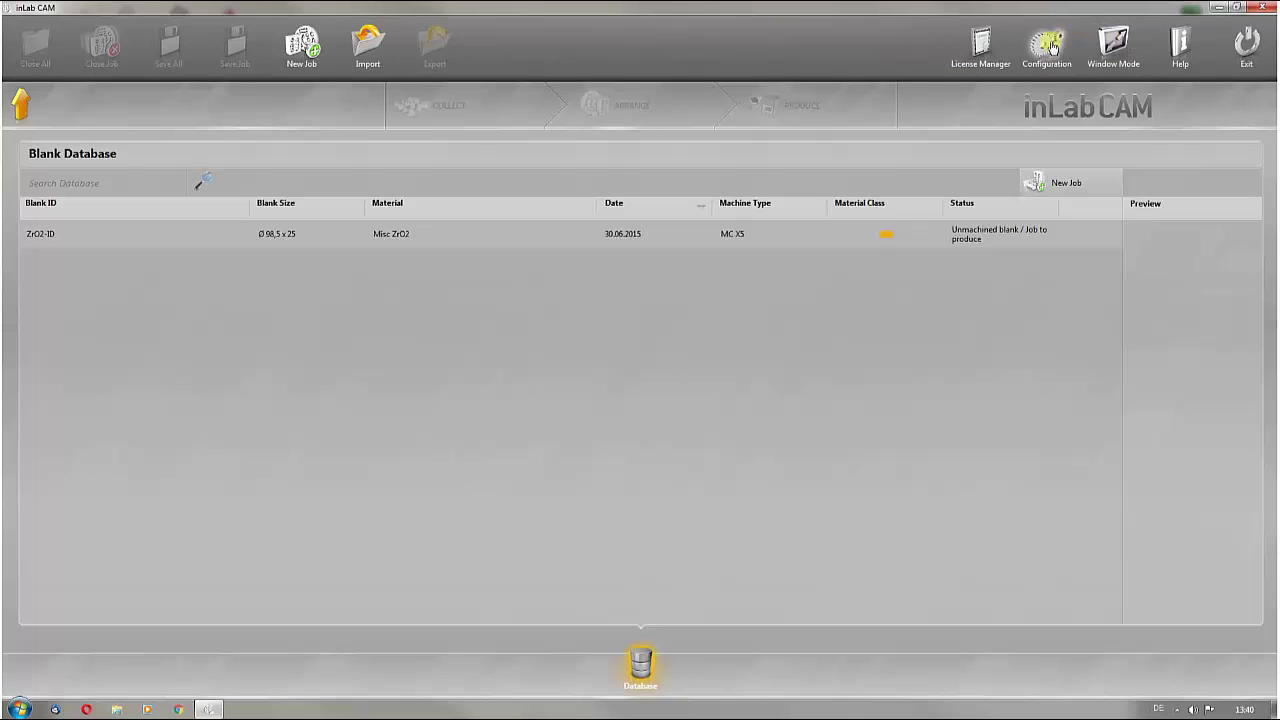
left_click(1113, 45)
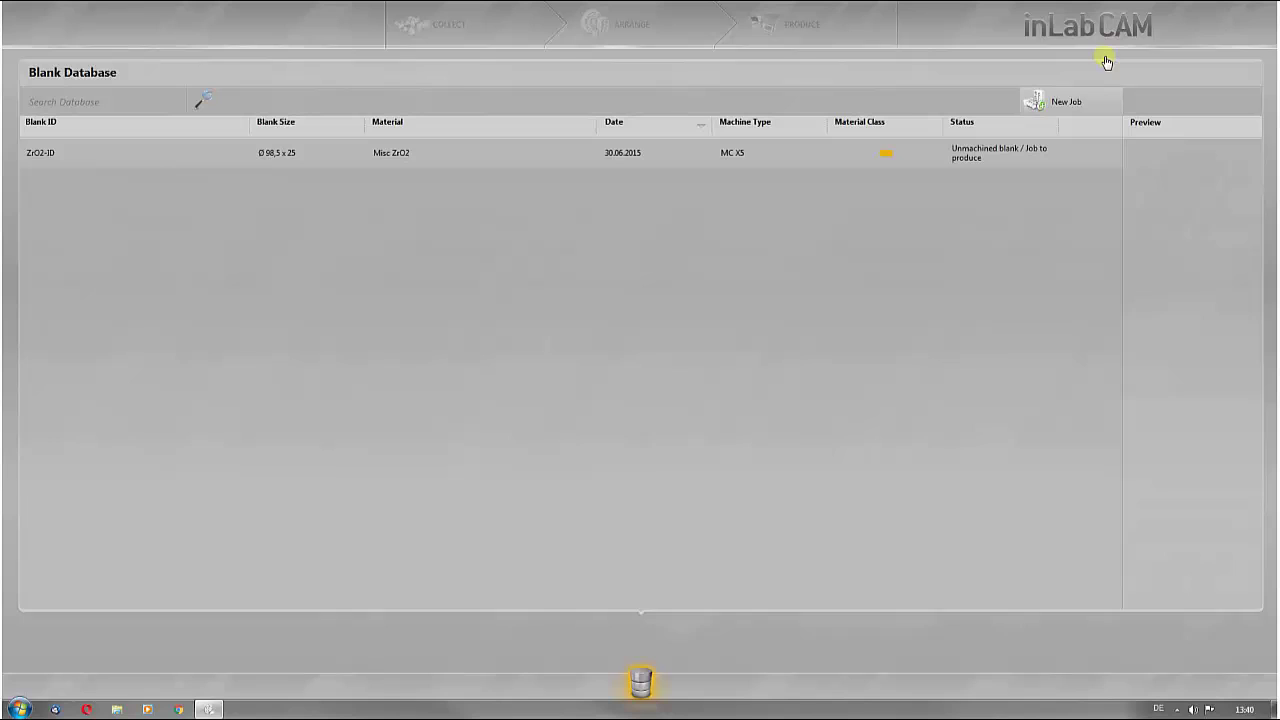
mouse_move(1100, 7)
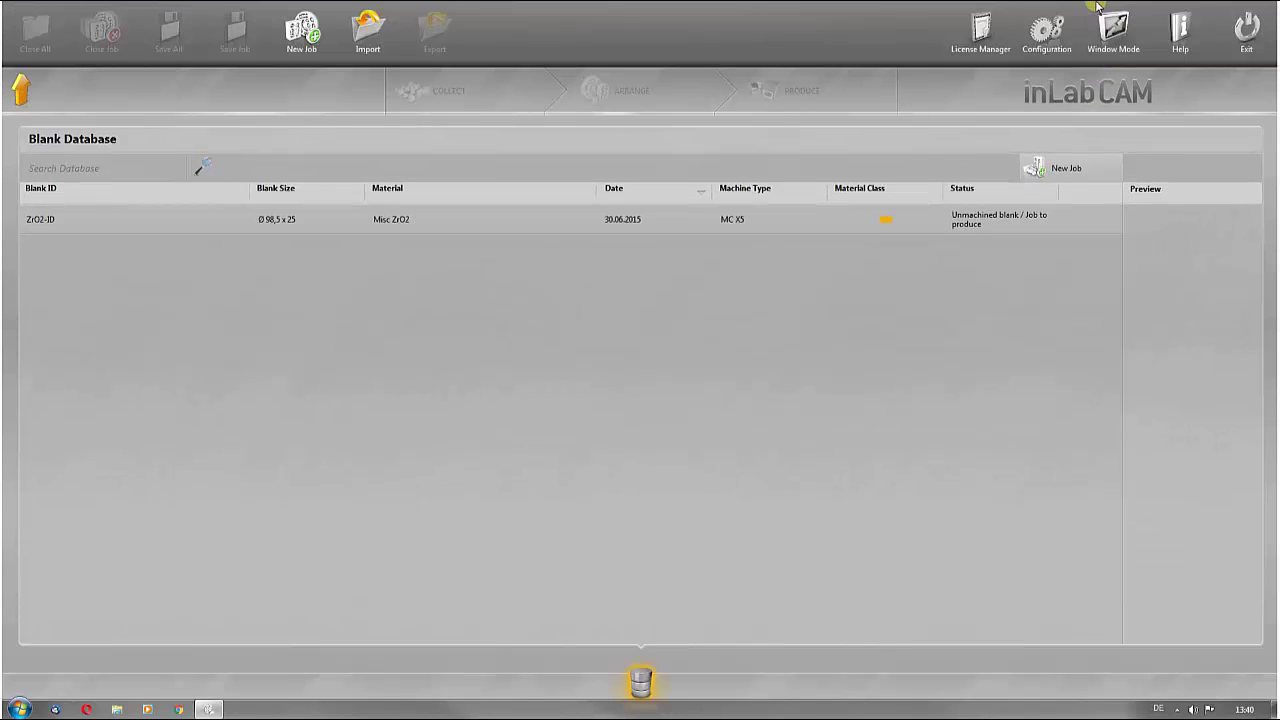
left_click(1048, 32)
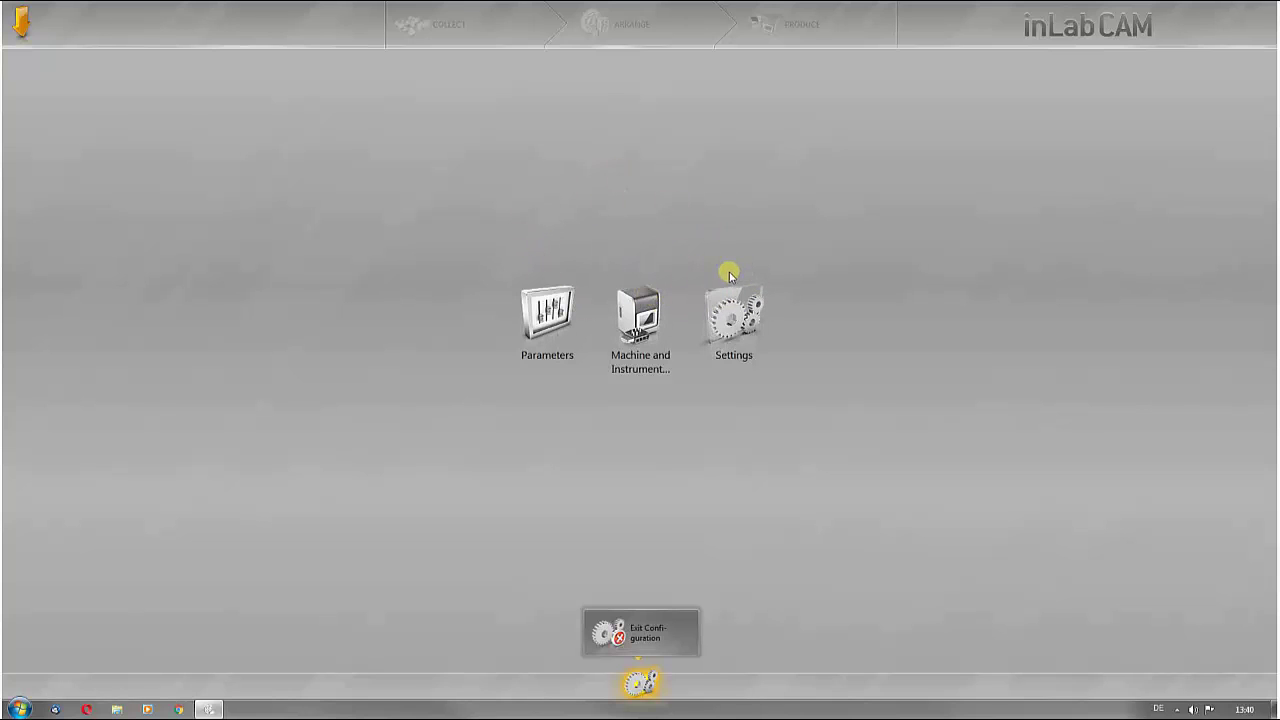
Open the Settings group from the Configuration view
left_click(736, 320)
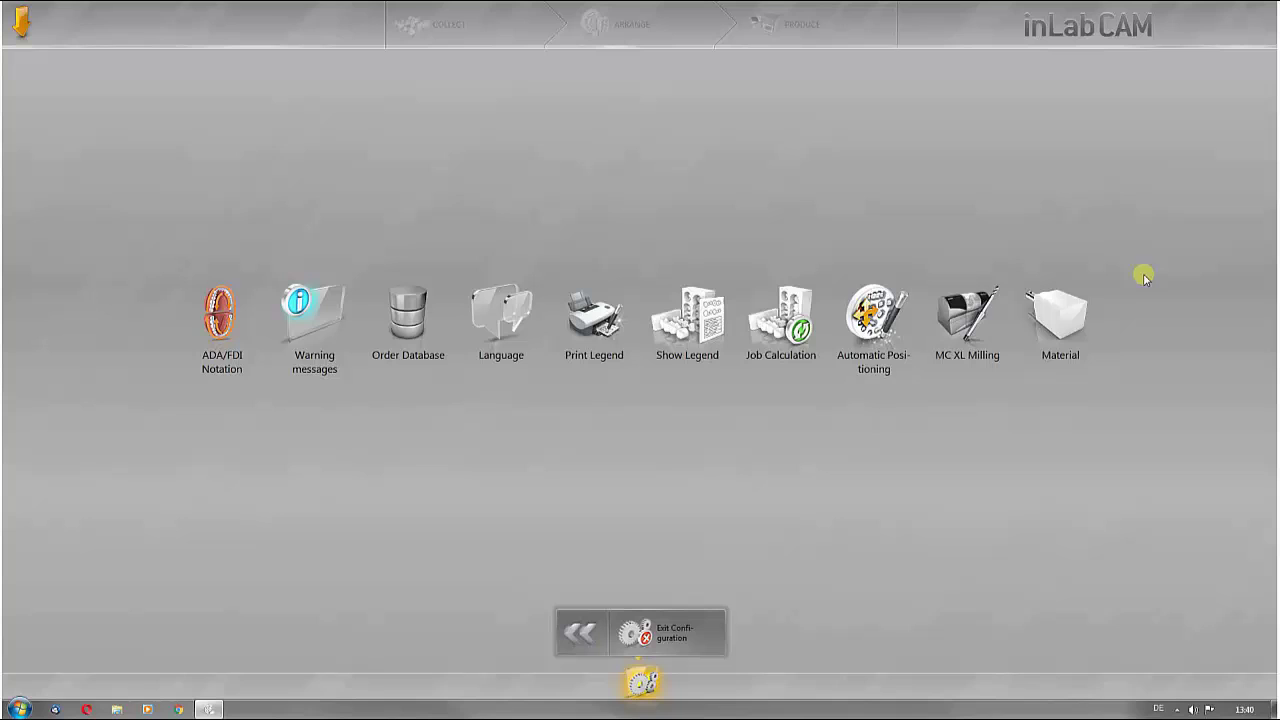
In Material preselection, browse Misc PMMA and VITA ENAMIC, then deselect the EM-10 block size
left_click(1064, 316)
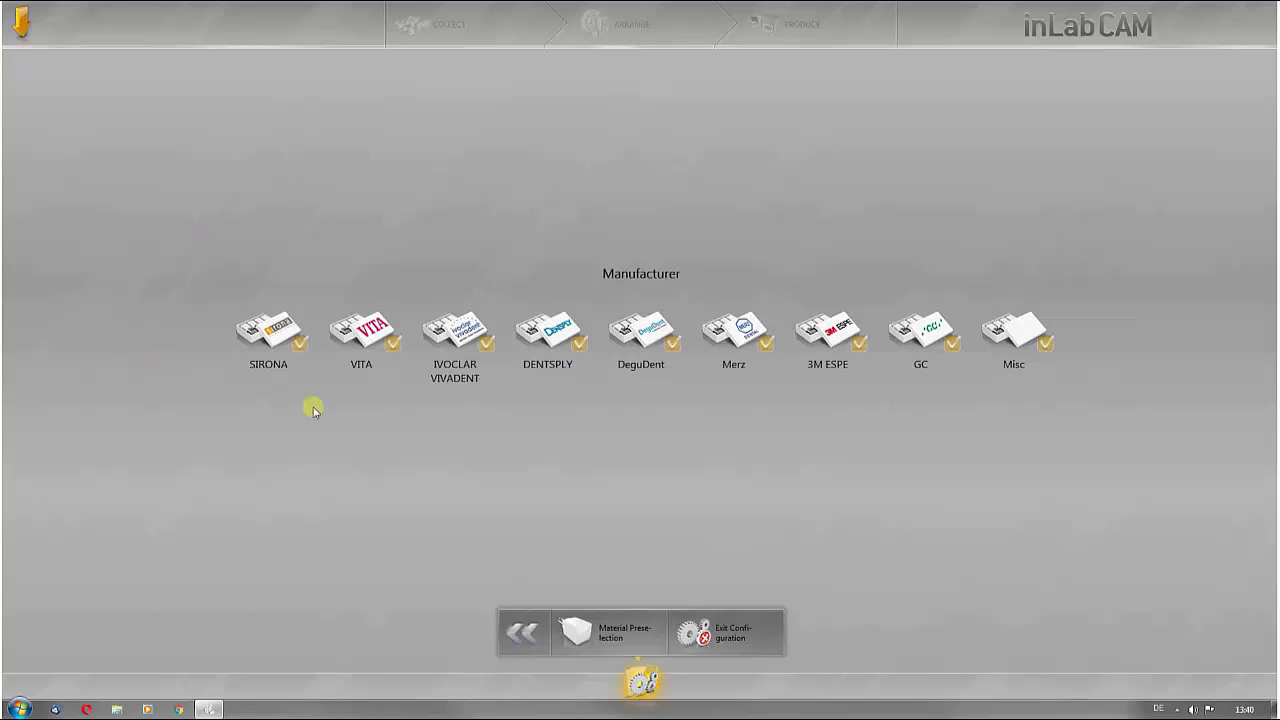
left_click(1019, 337)
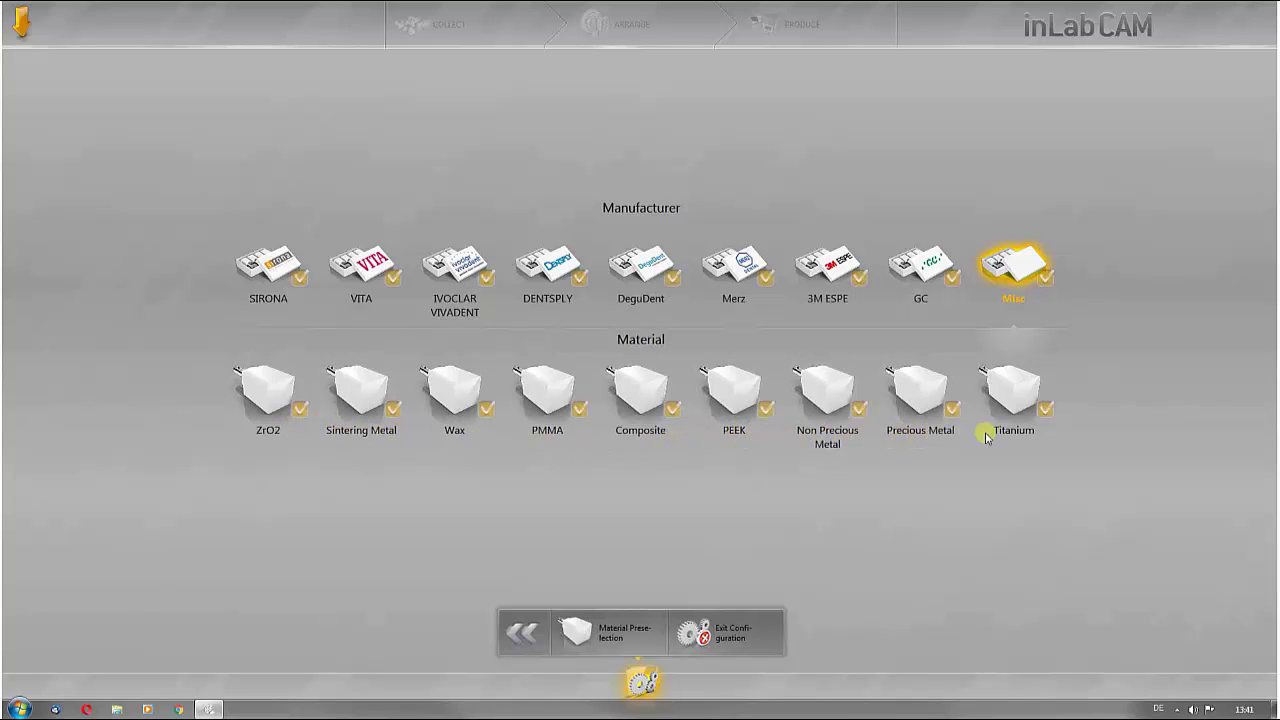
left_click(540, 392)
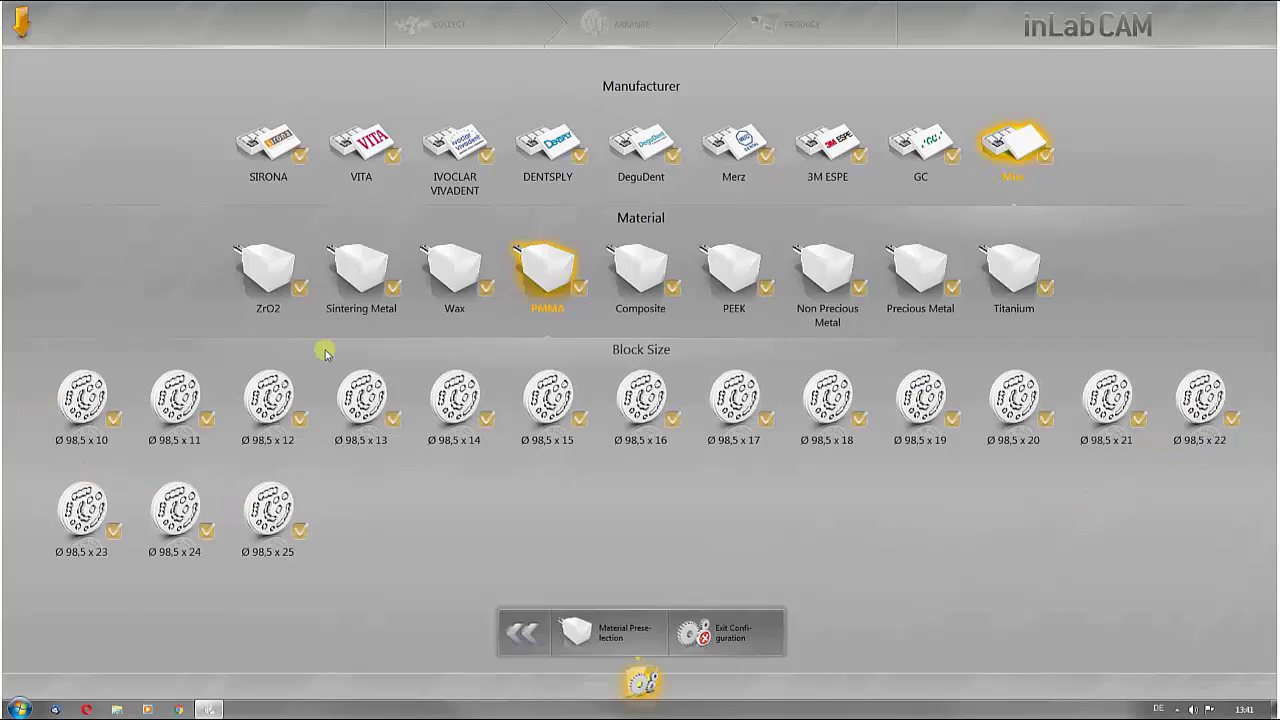
left_click(365, 140)
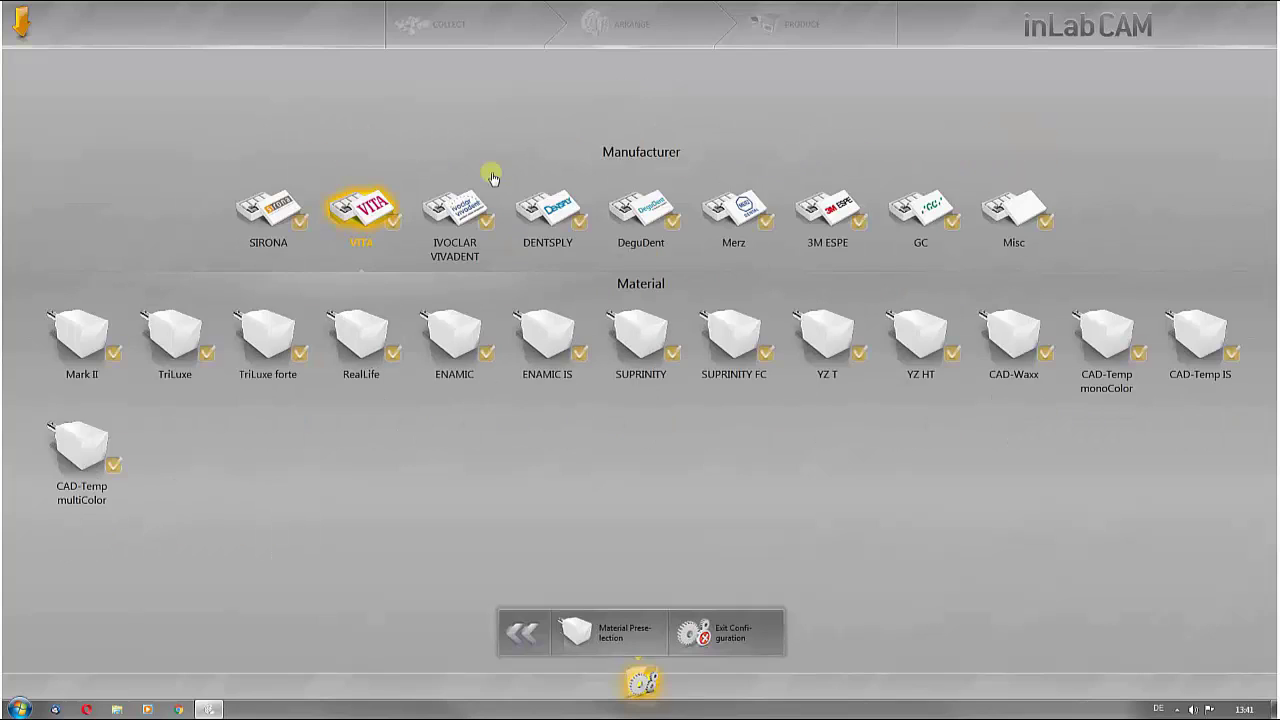
left_click(455, 338)
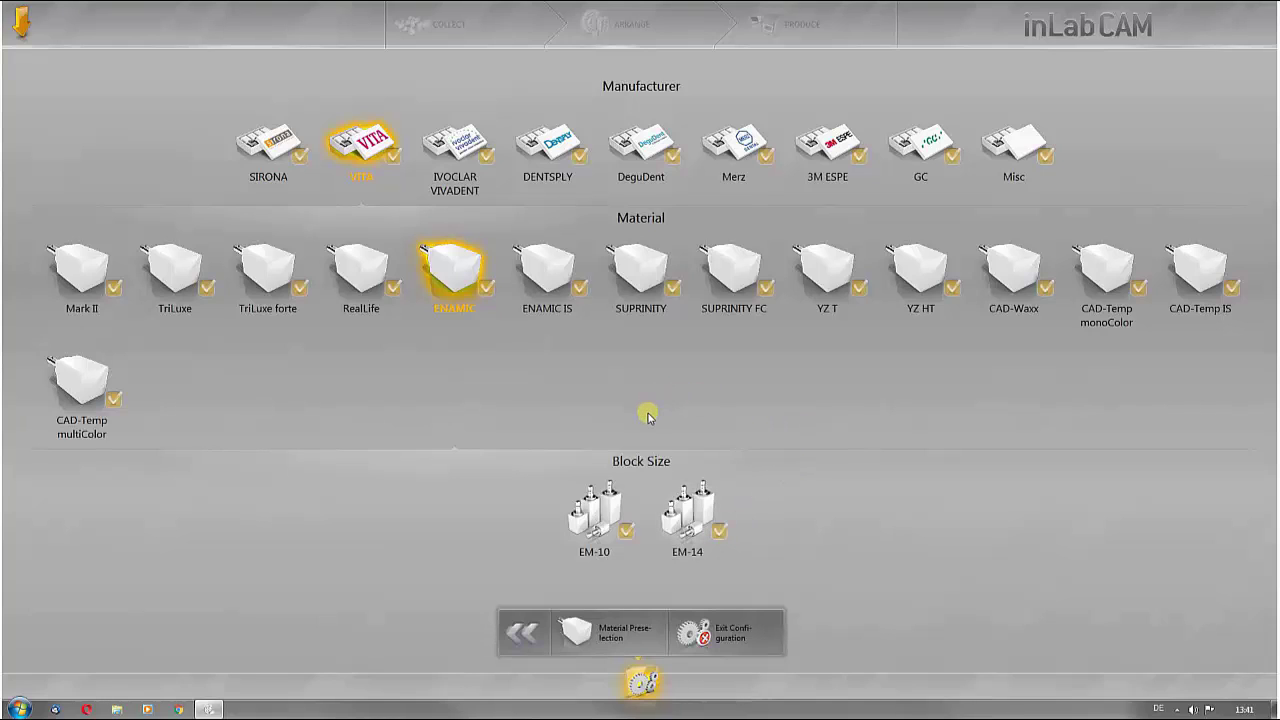
left_click(623, 534)
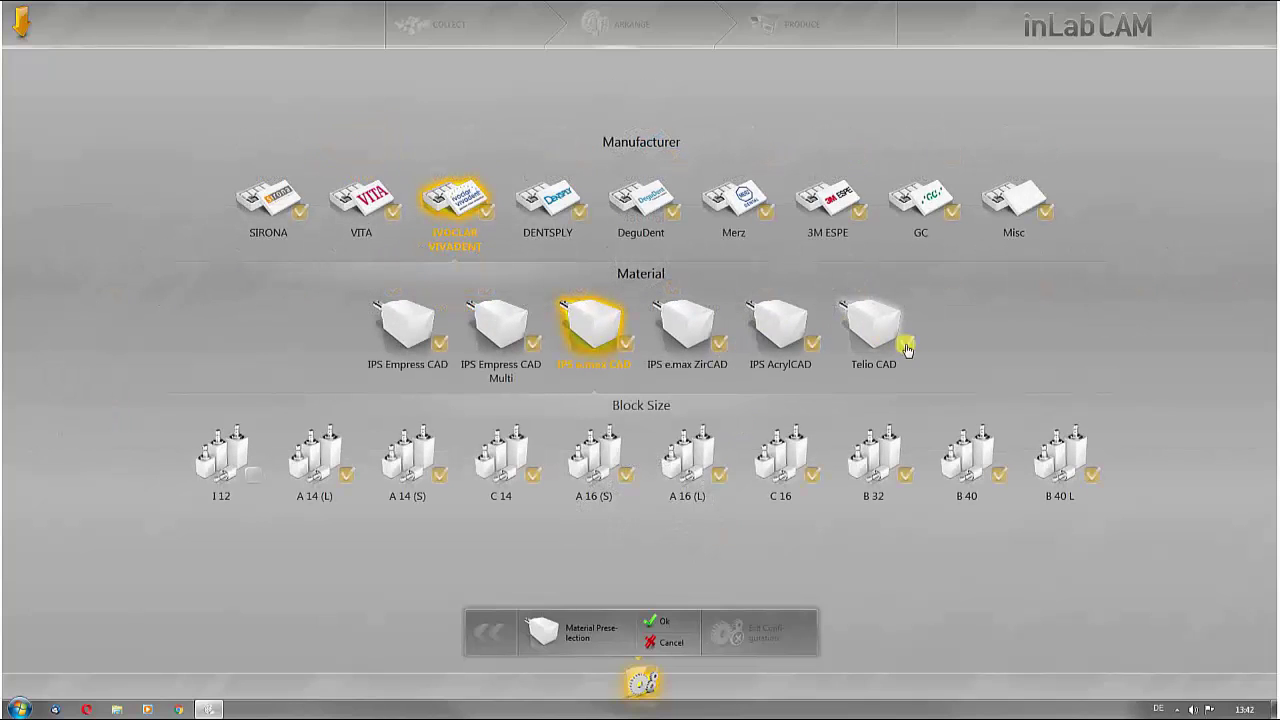
Deselect Telio CAD and the DeguDent manufacturer, then confirm the material preselection changes
left_click(906, 344)
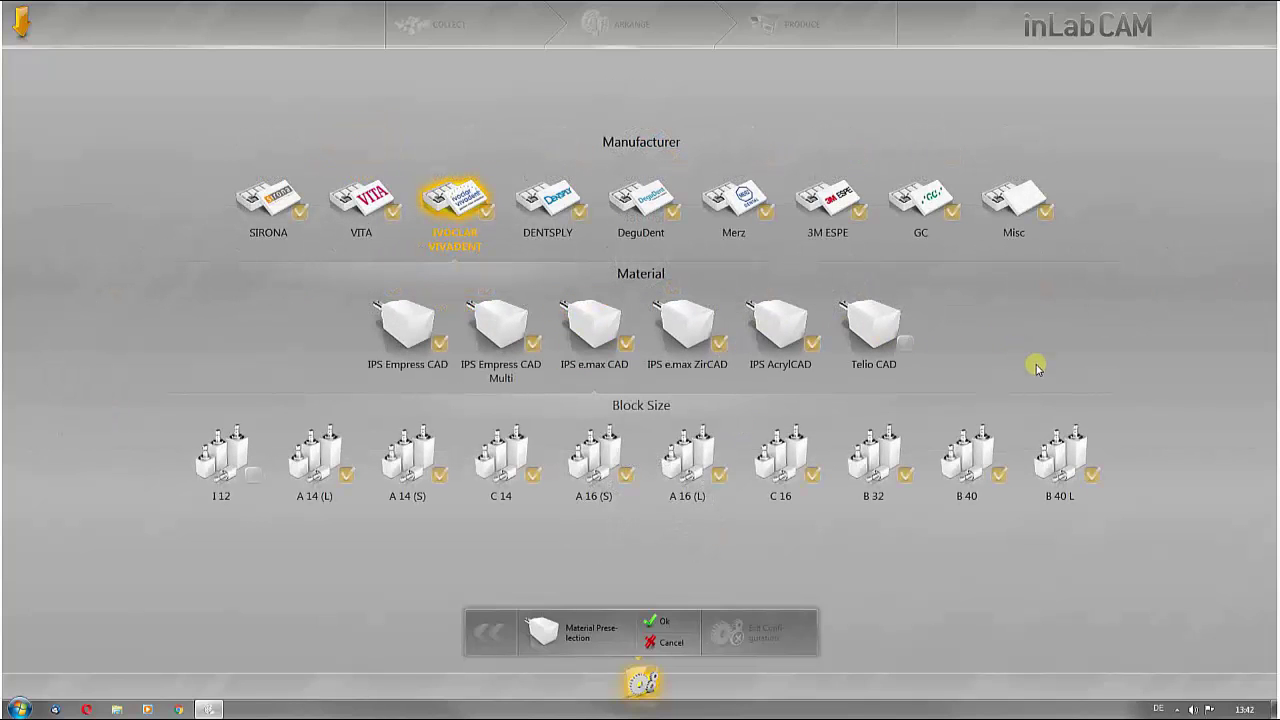
left_click(655, 207)
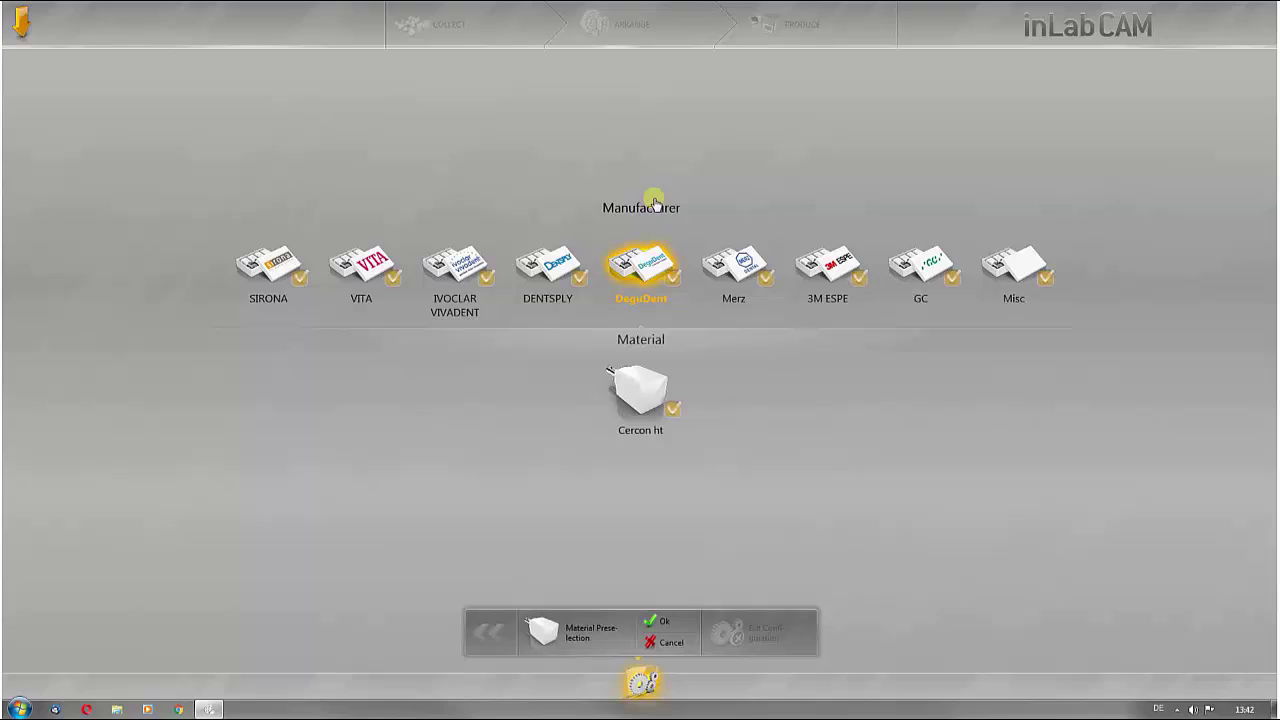
left_click(675, 277)
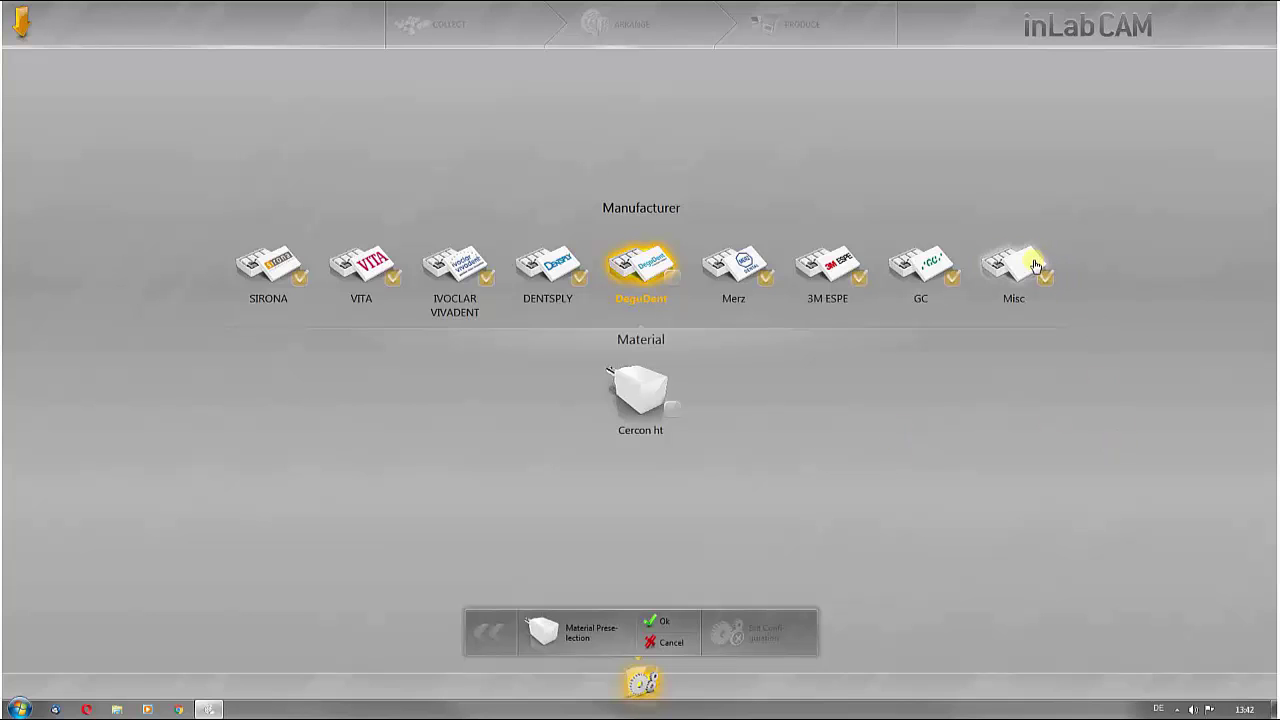
left_click(1035, 266)
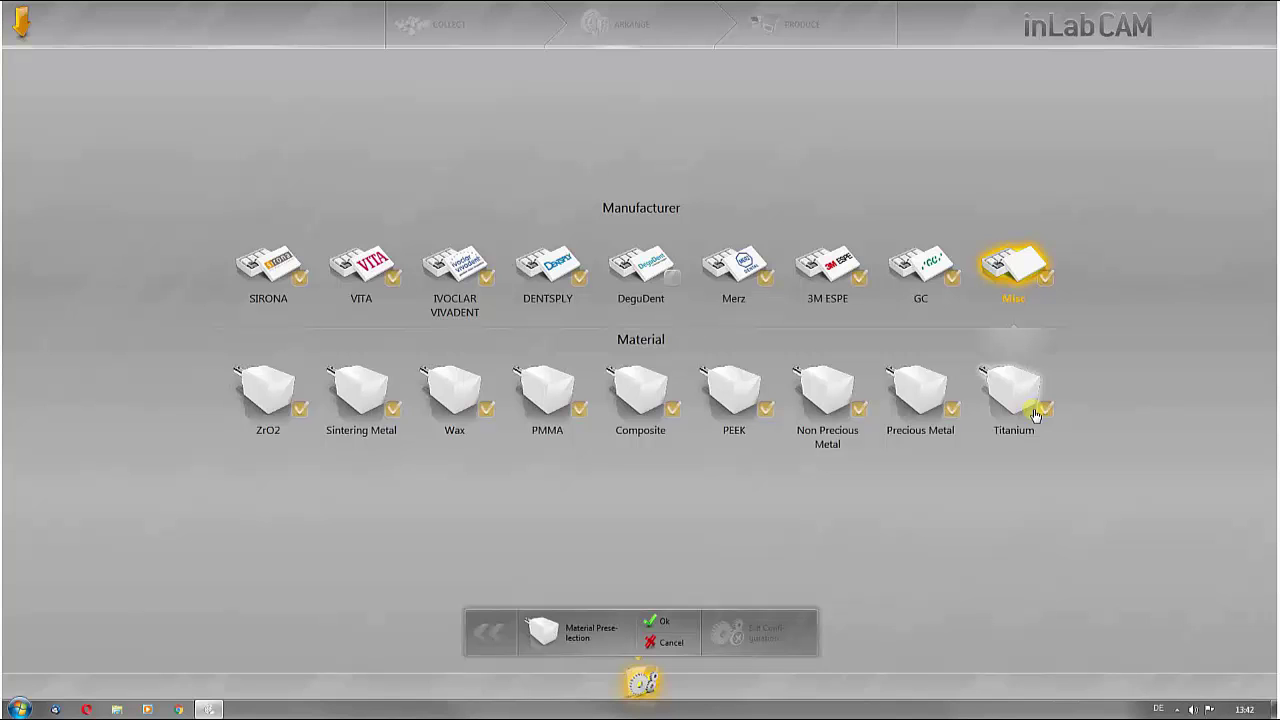
key("Return")
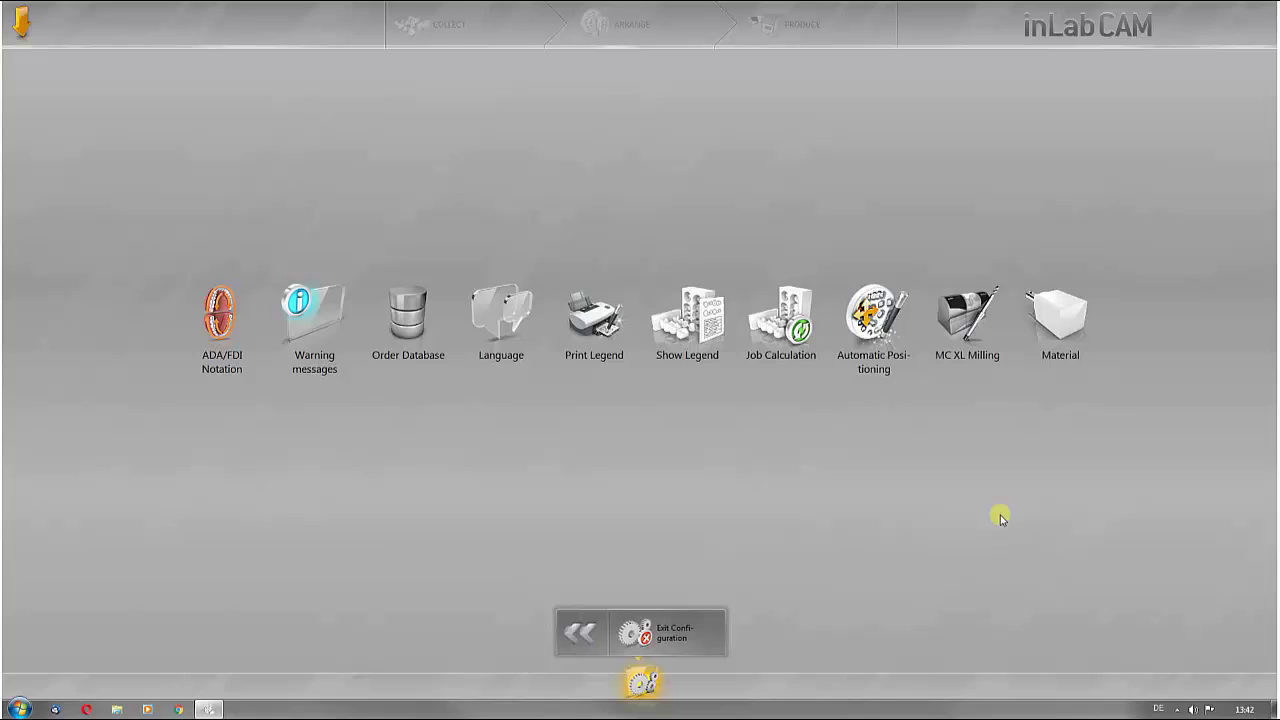
Verify MC XL Milling is activated, then view Automatic Positioning, which is set to Yes
left_click(968, 315)
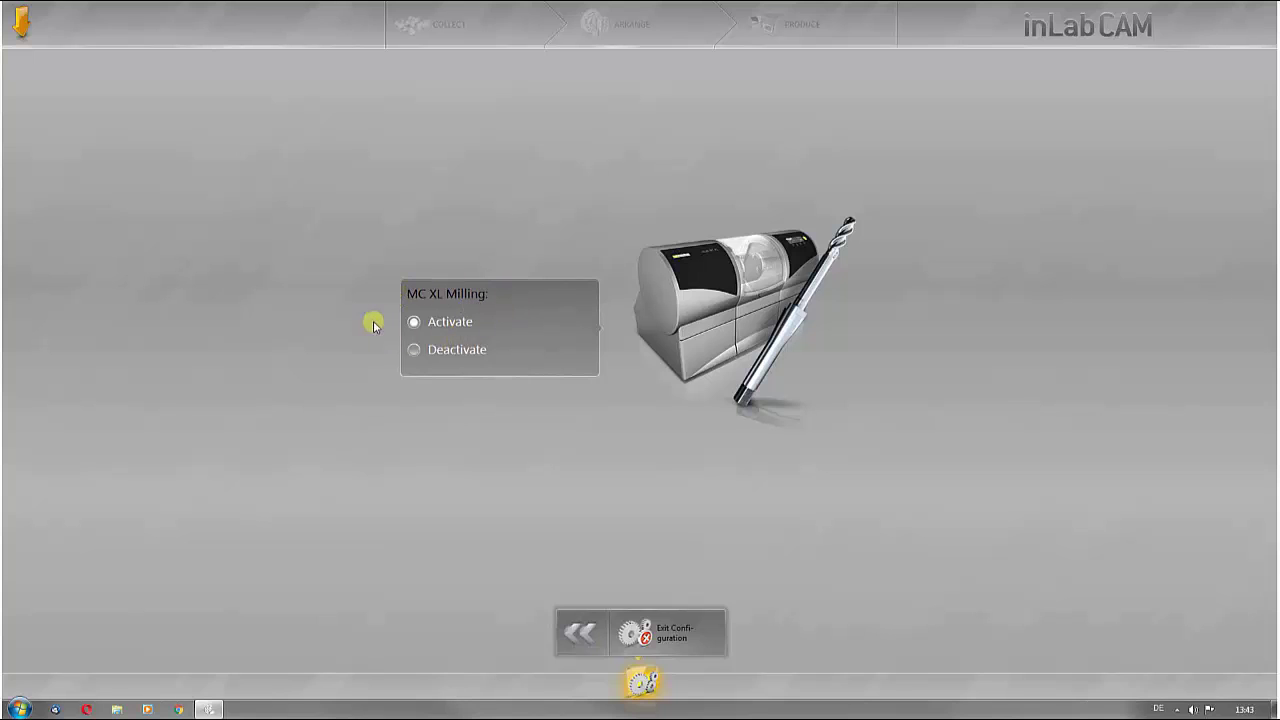
left_click(580, 633)
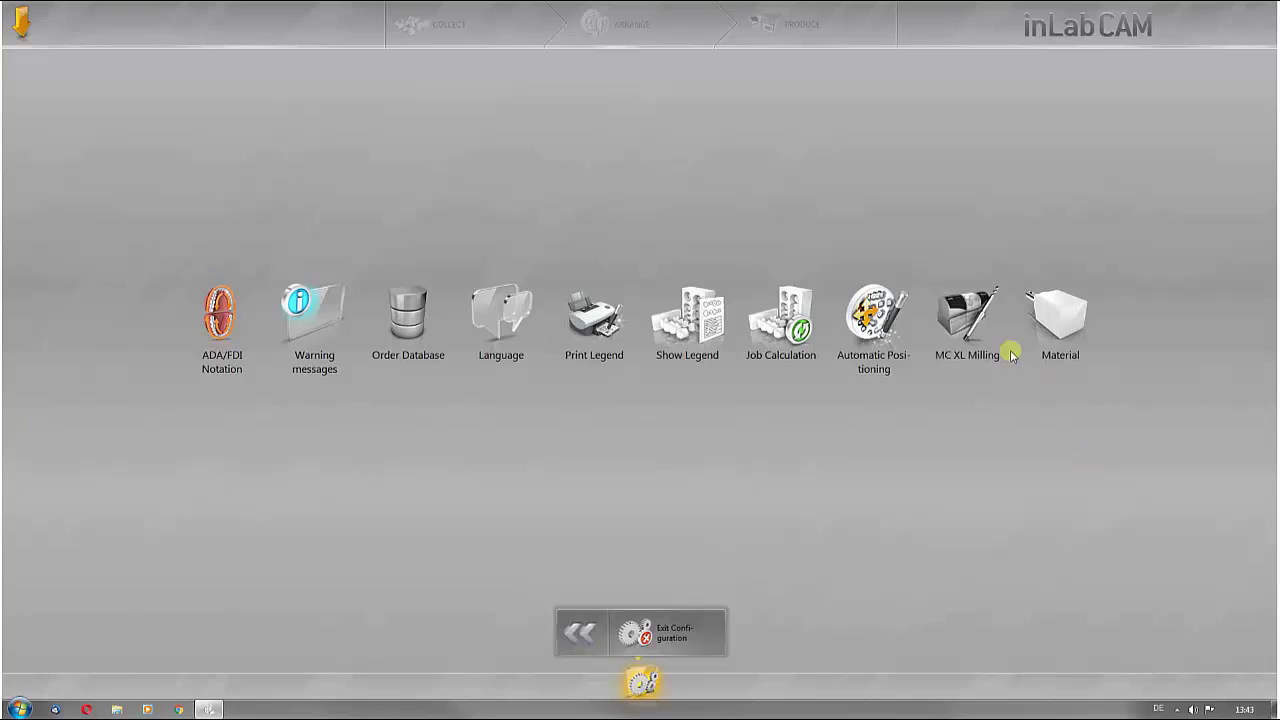
left_click(876, 302)
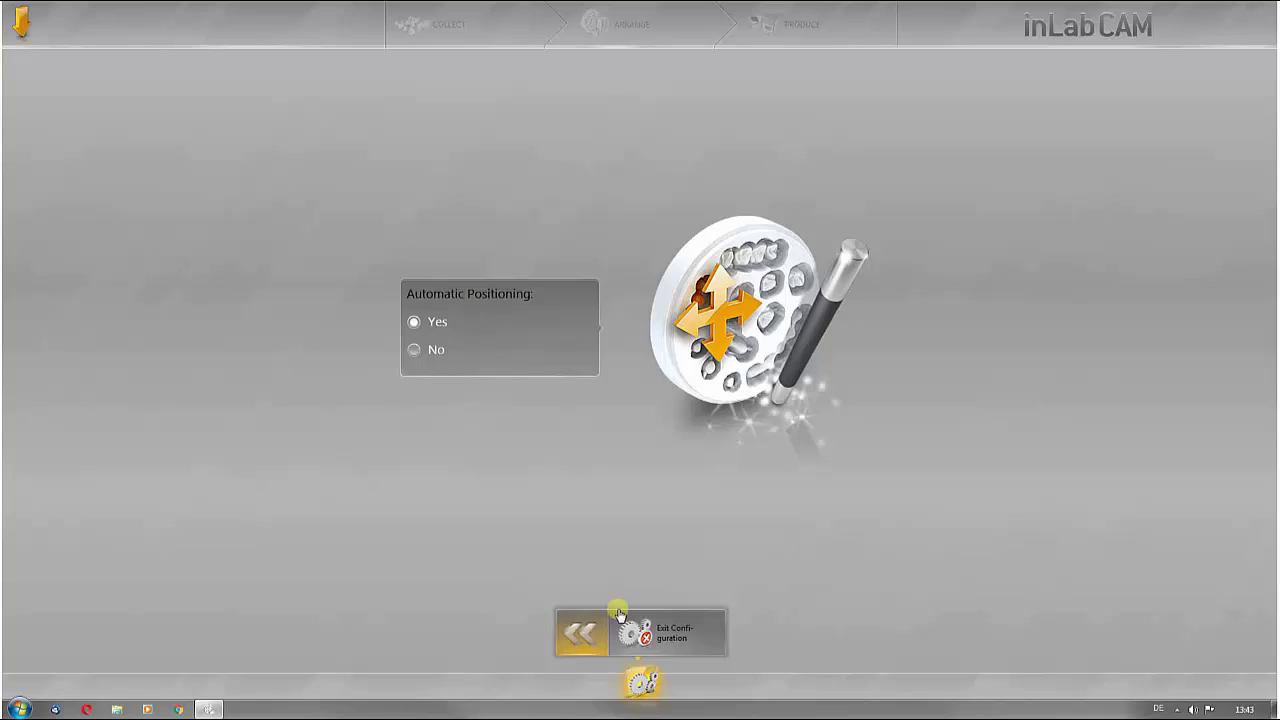
Confirm Job Calculation is Yes and Show legend after production is No, then go back
left_click(580, 632)
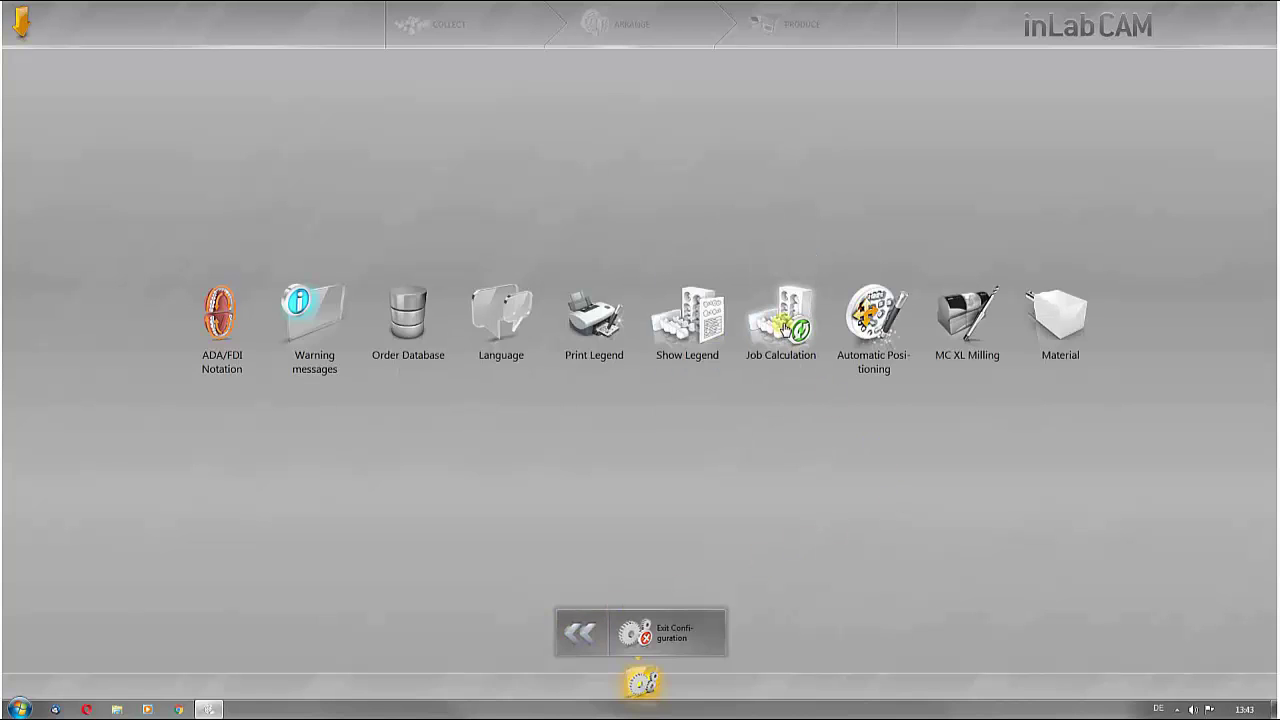
left_click(781, 322)
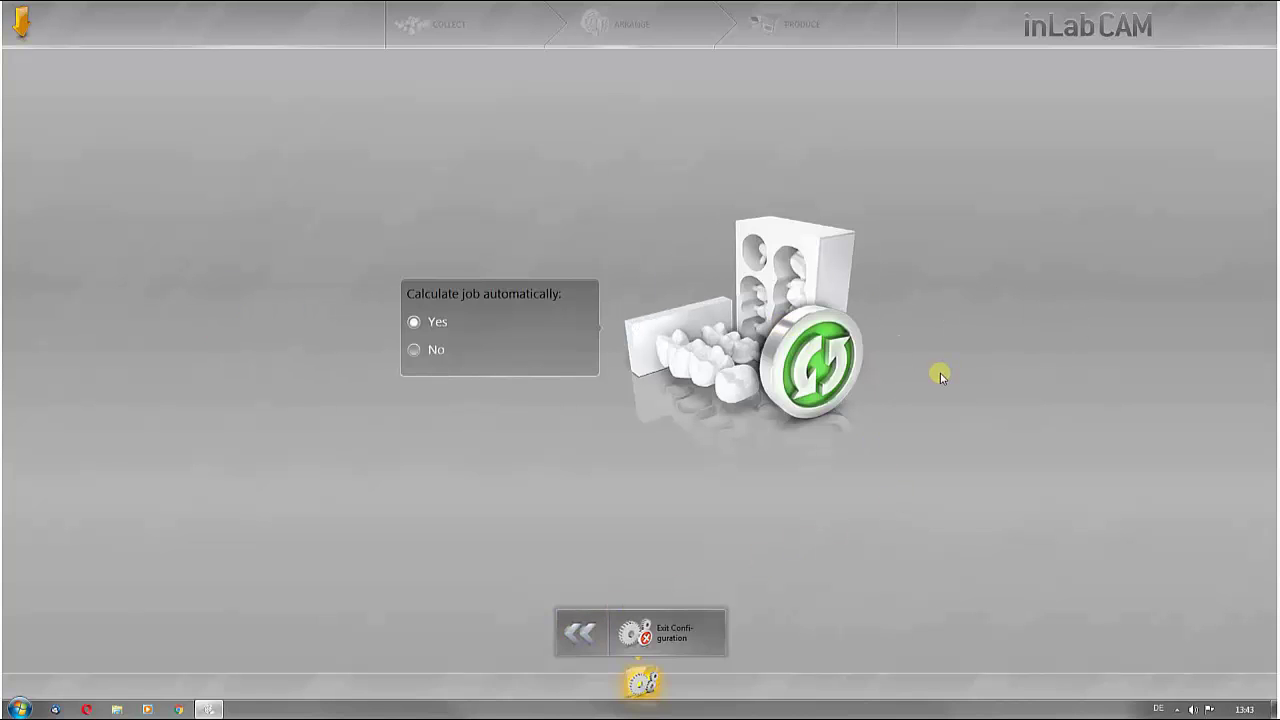
left_click(584, 636)
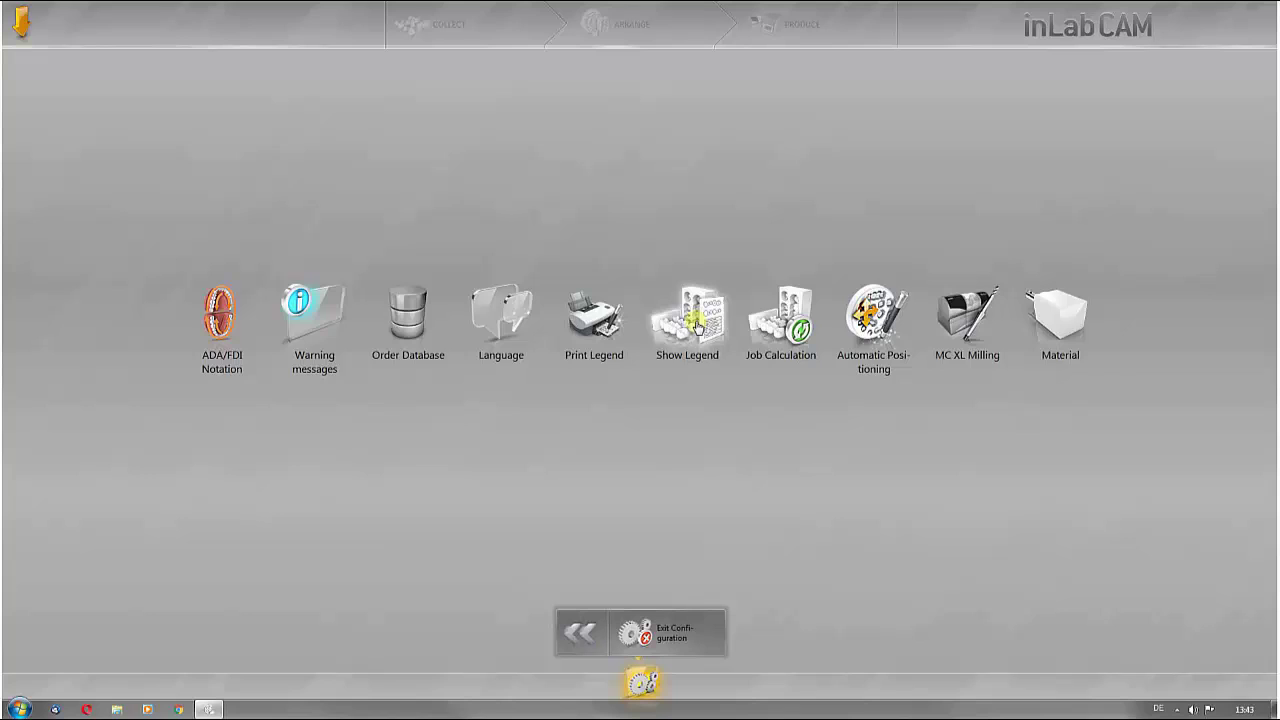
left_click(697, 318)
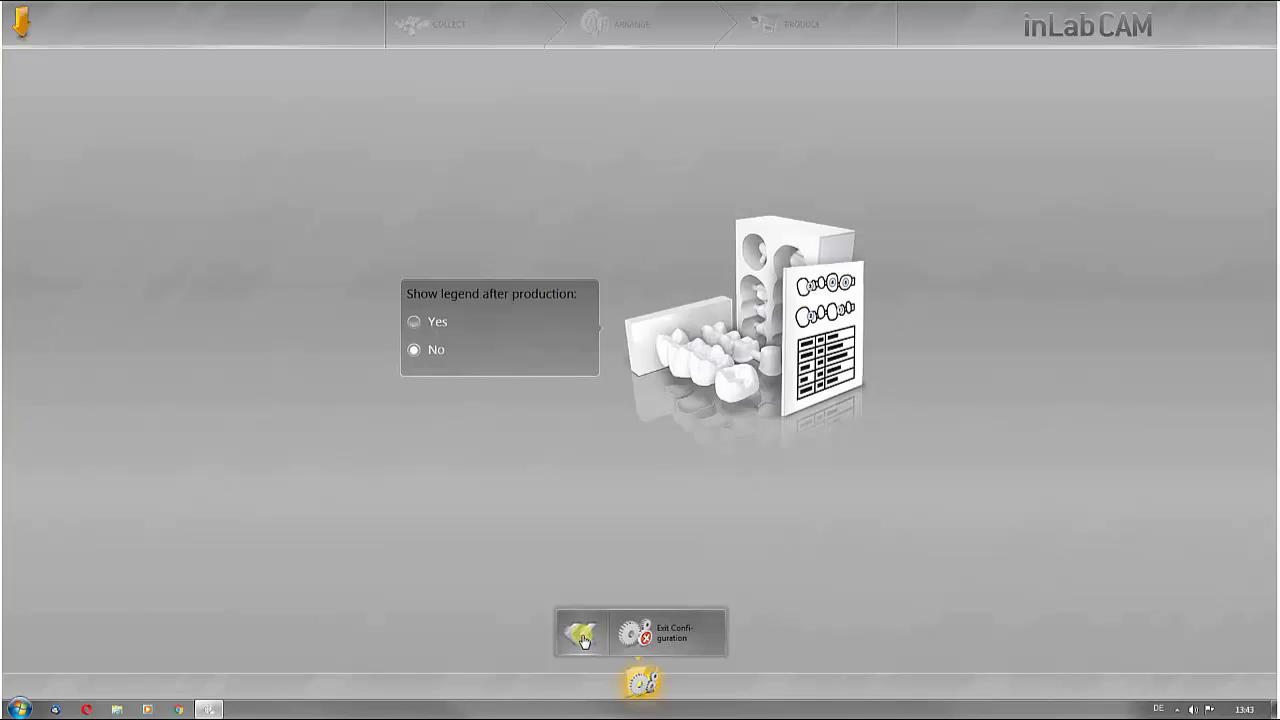
left_click(583, 637)
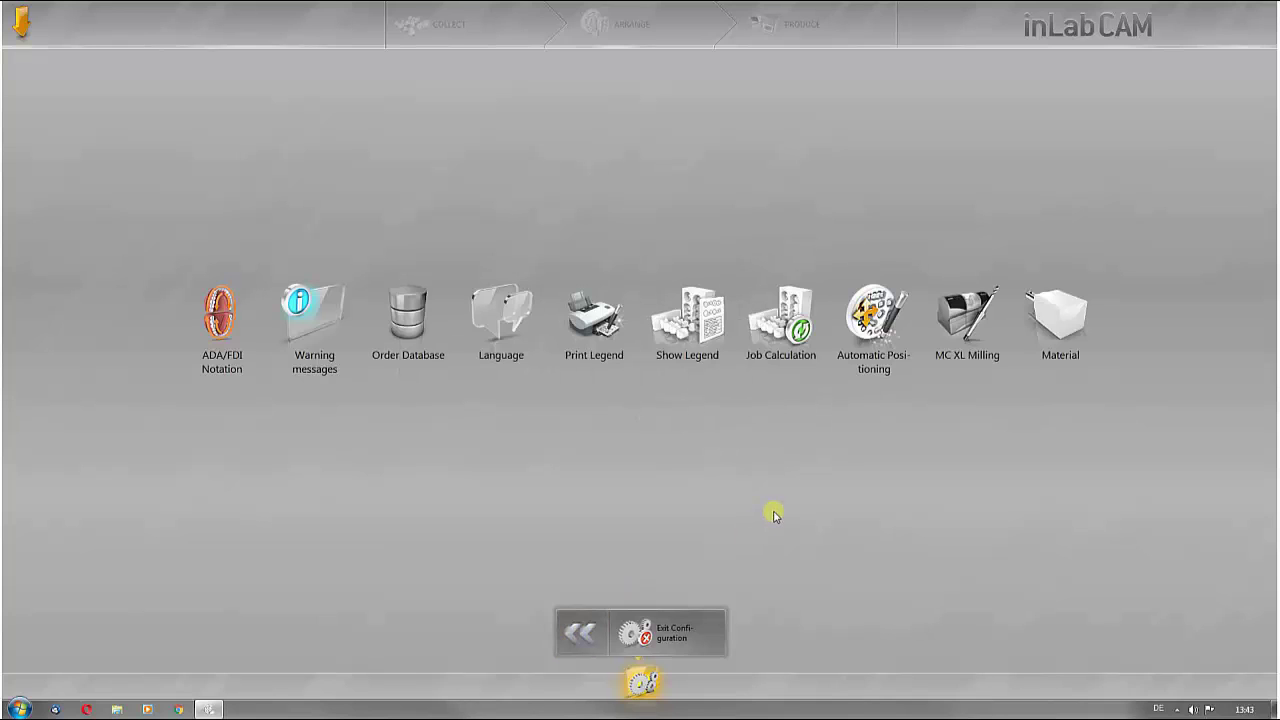
Review Print Legend, Order Database location and FDI tooth notation, then return to top-level Configuration
left_click(594, 327)
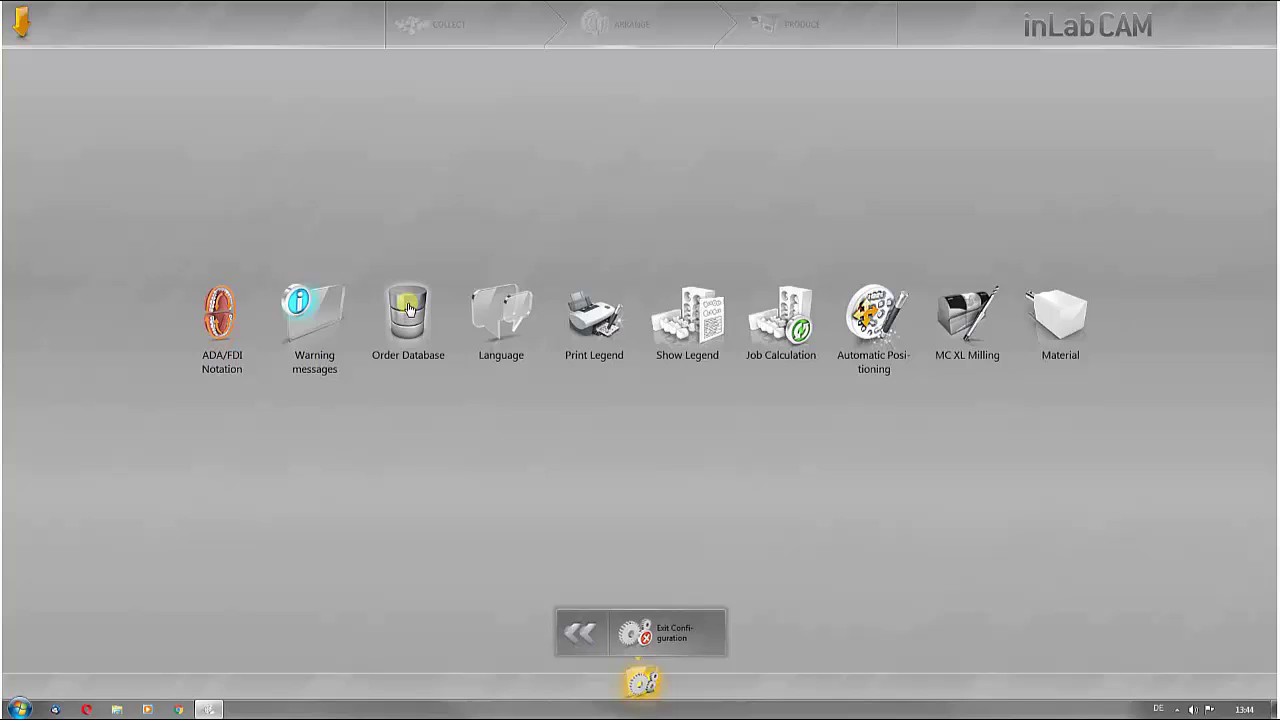
left_click(408, 310)
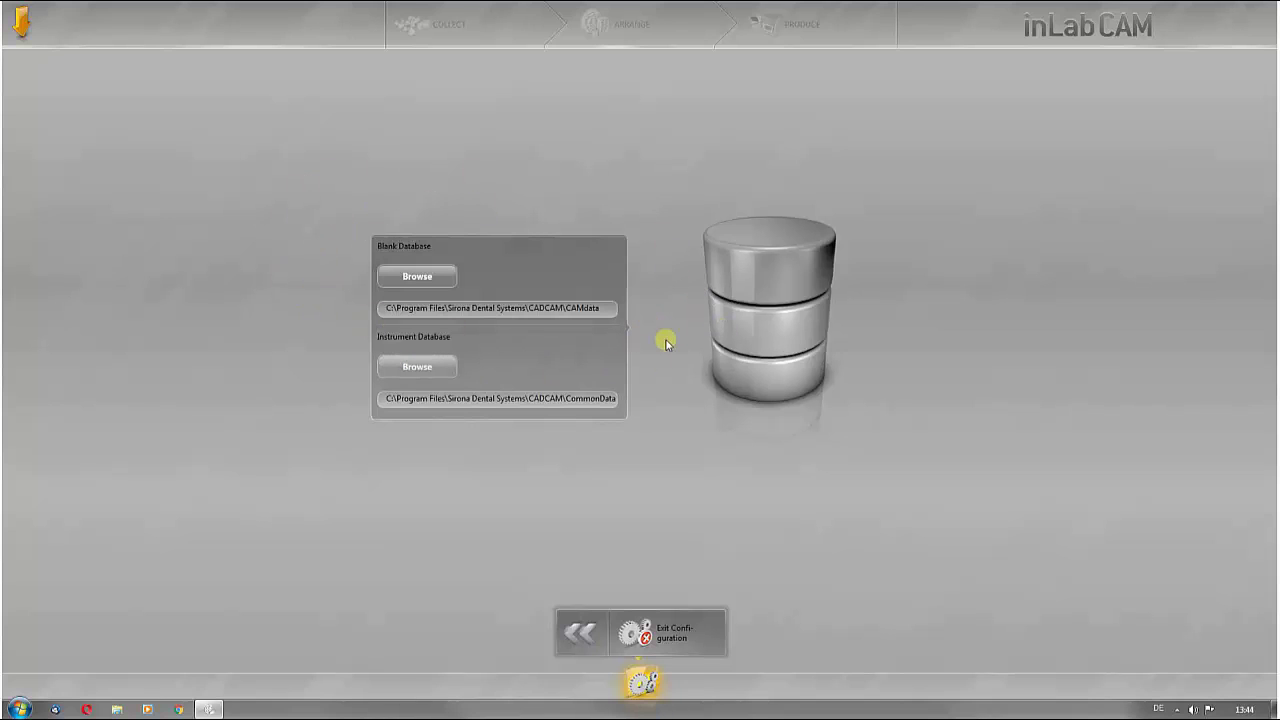
left_click(581, 634)
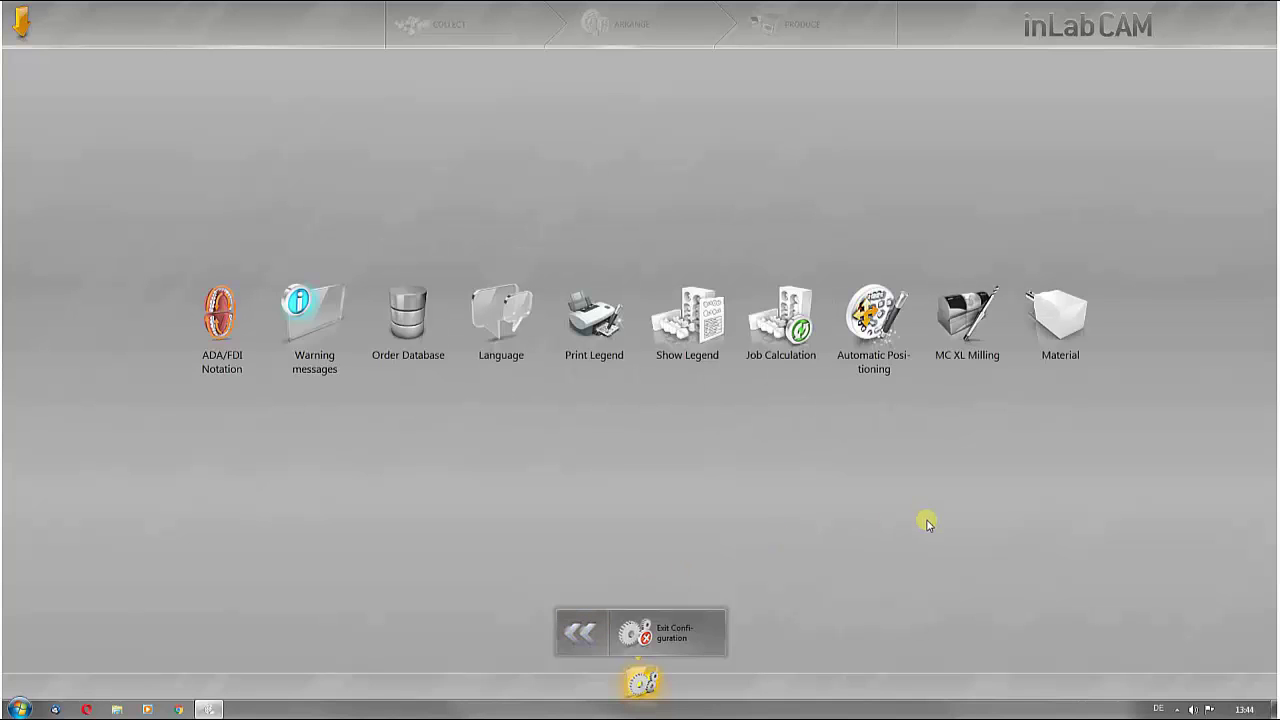
left_click(218, 327)
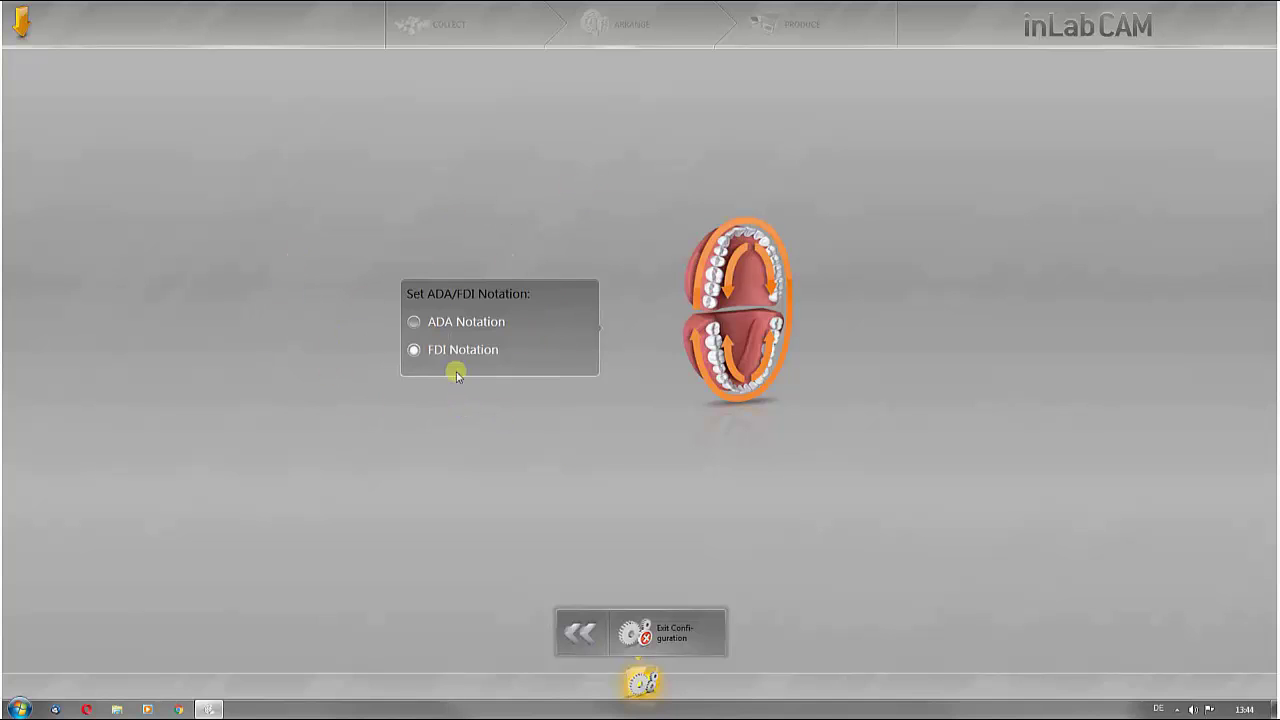
left_click(580, 632)
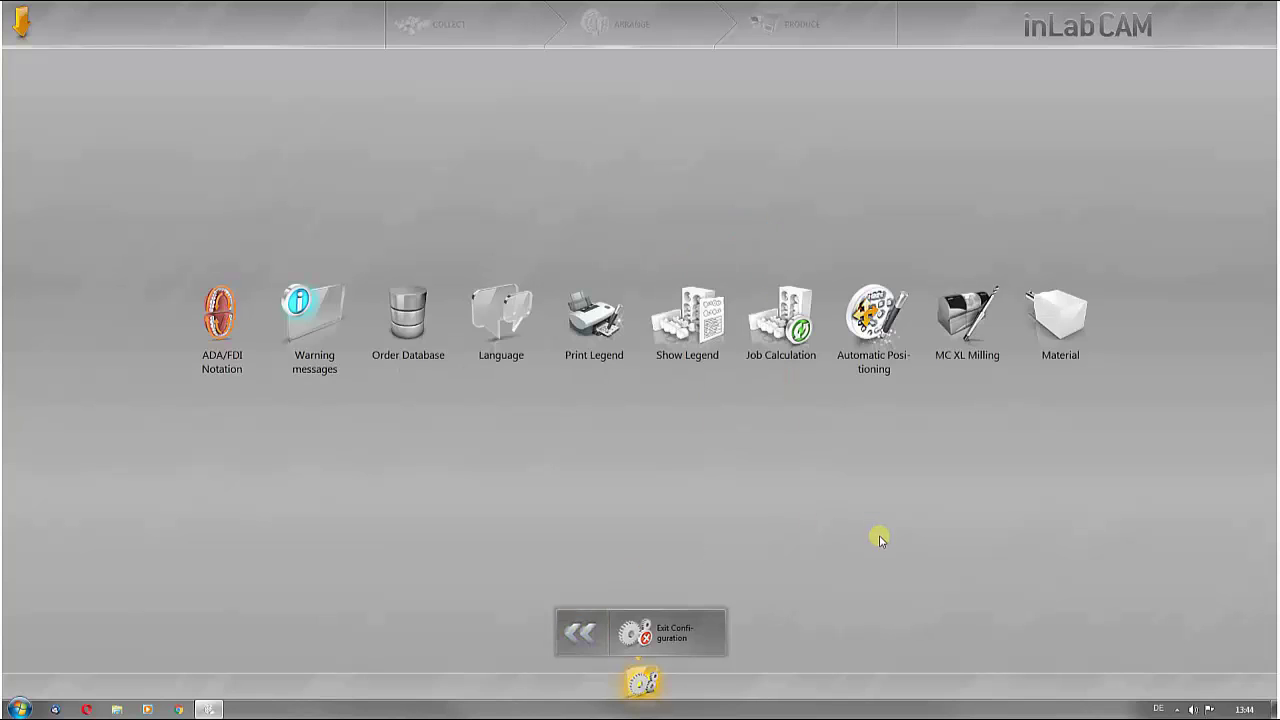
left_click(578, 632)
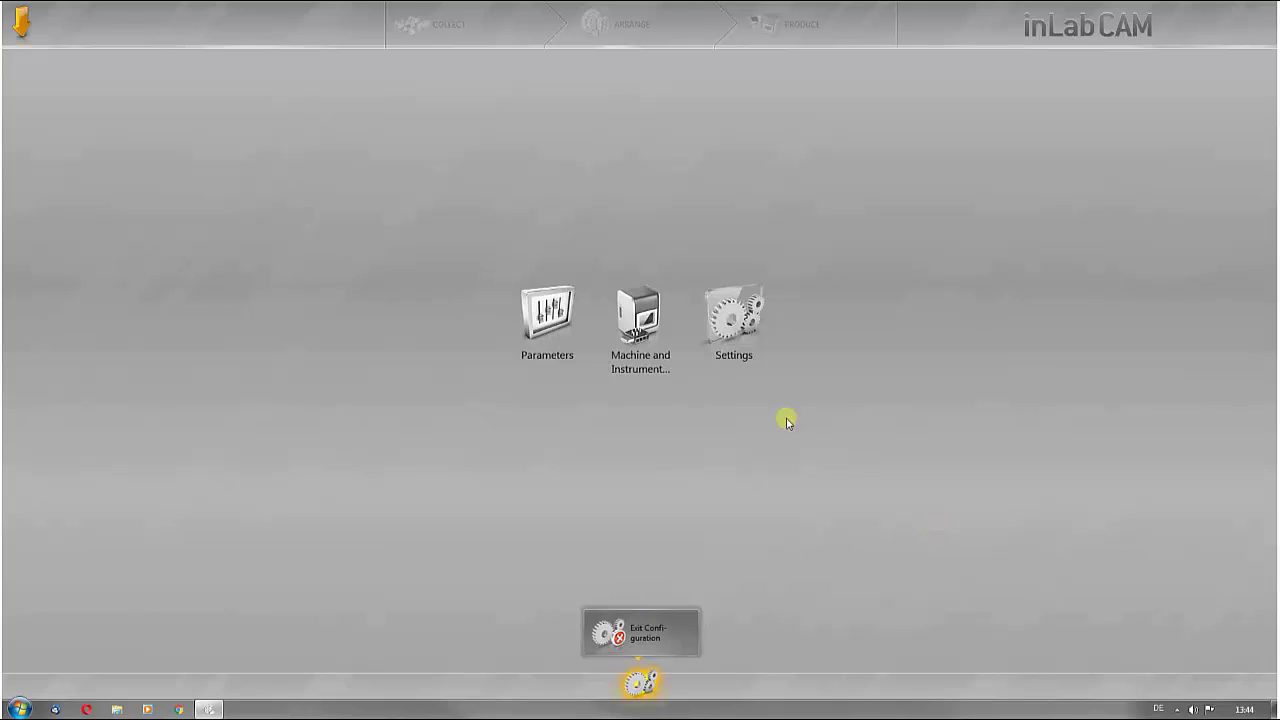
Open Machine and Instrument to list MCXL 1, MCXL 2, MCX5-I, MCX5-II and the tray database
left_click(641, 302)
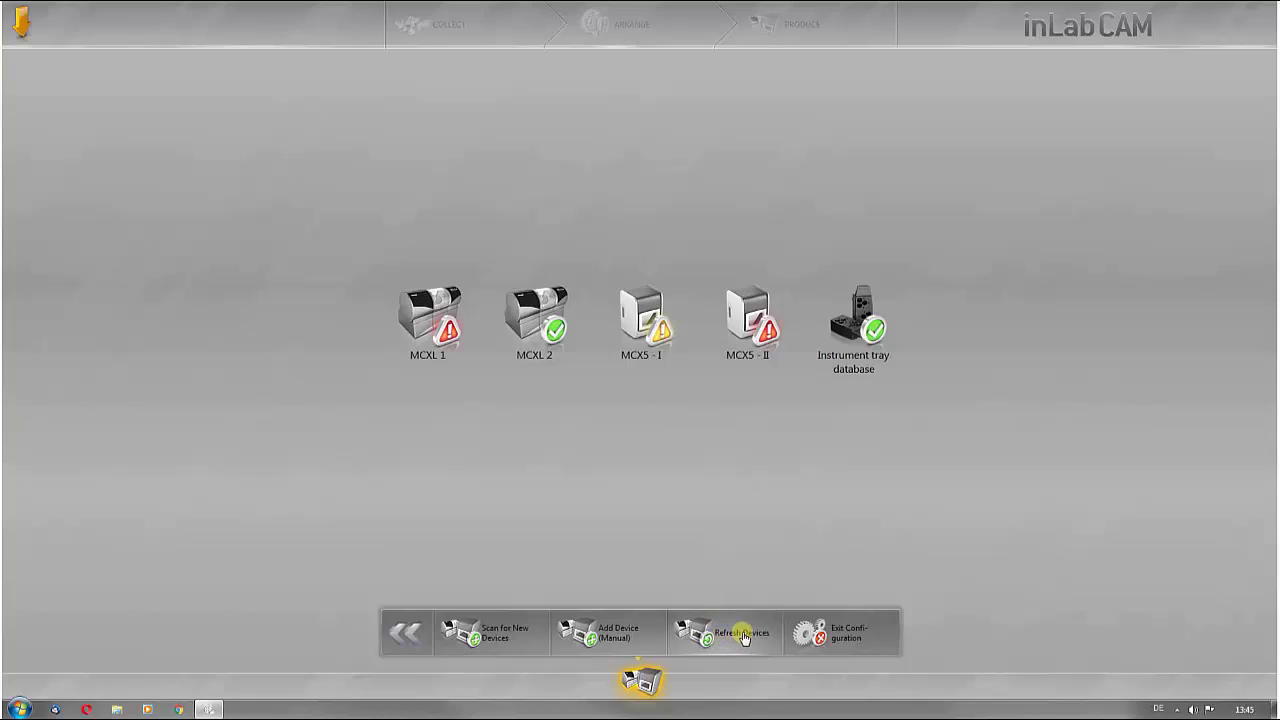
mouse_move(868, 328)
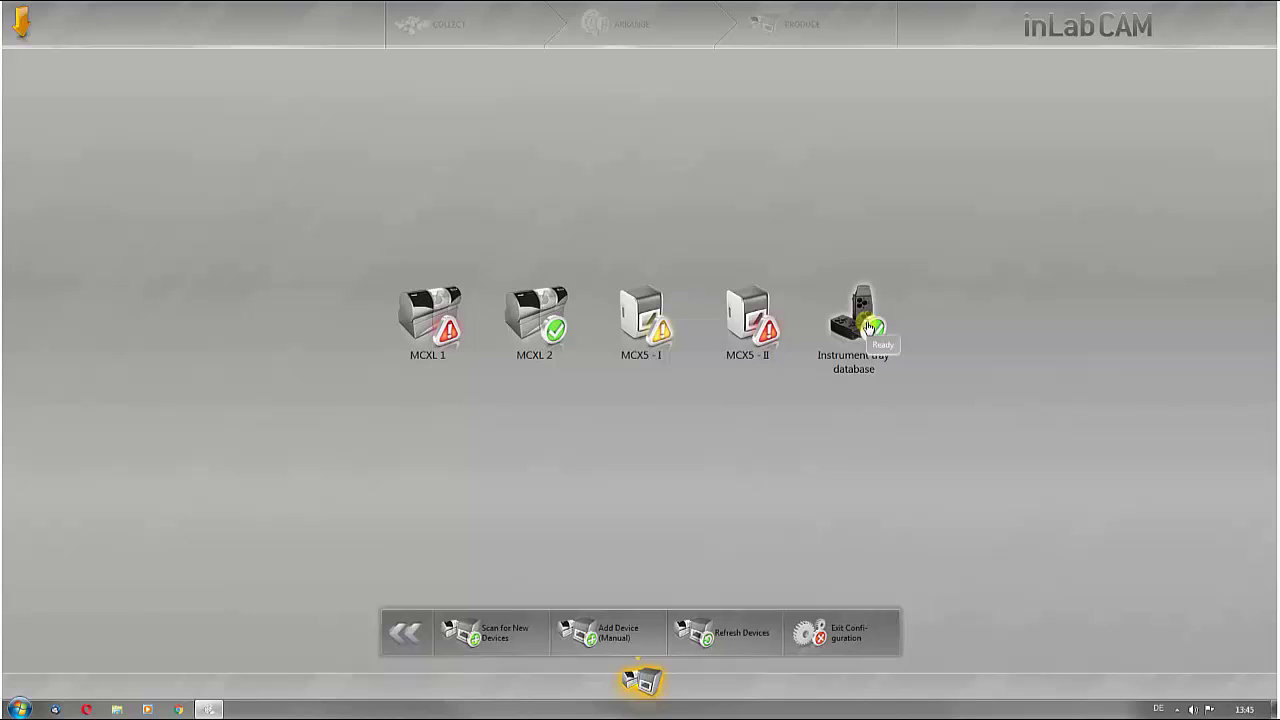
Open the instrument tray database, start a new tray, and display its tray type list
double_click(866, 326)
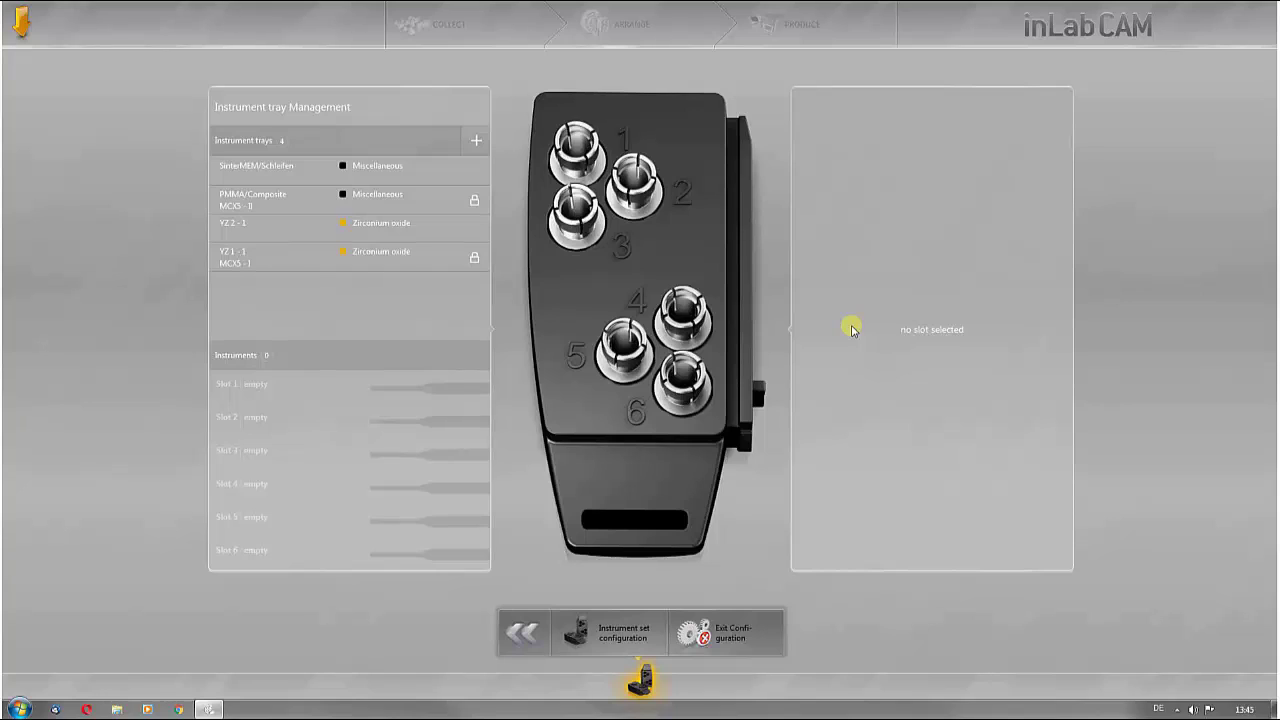
left_click(476, 144)
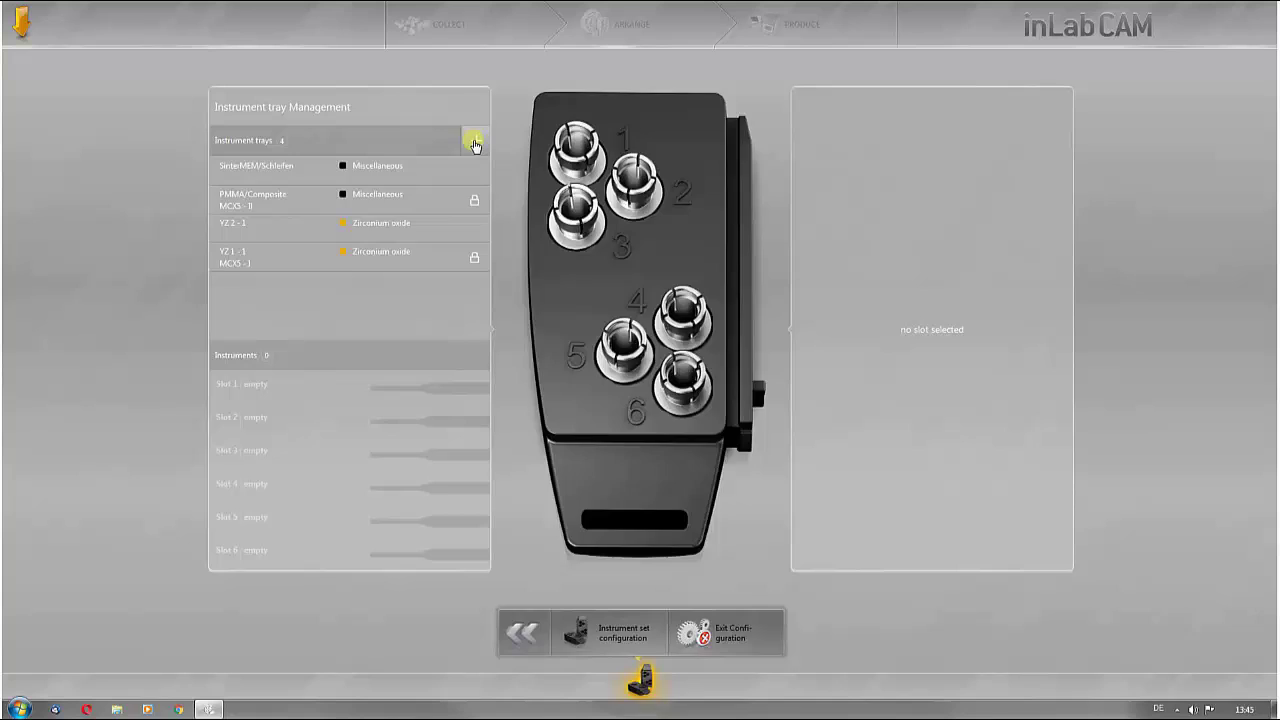
left_click(731, 345)
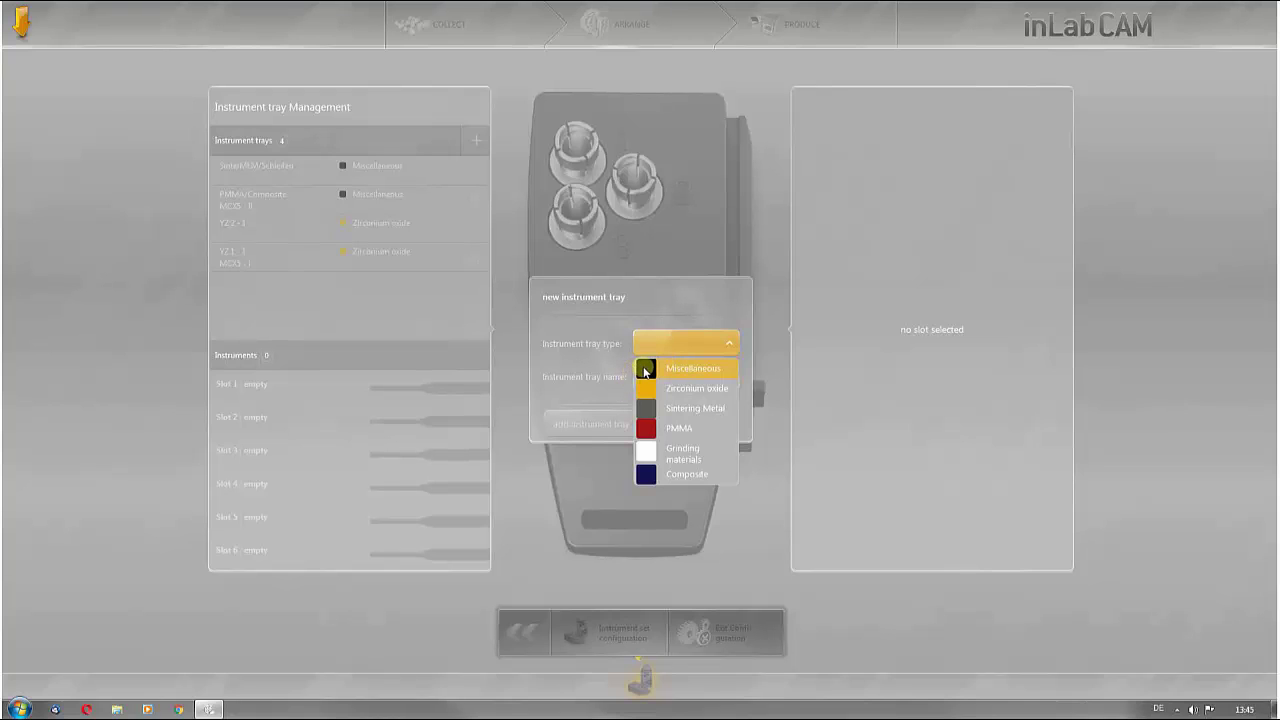
Set the new tray's type to Zirconium oxide and begin naming it 'Te'
left_click(645, 391)
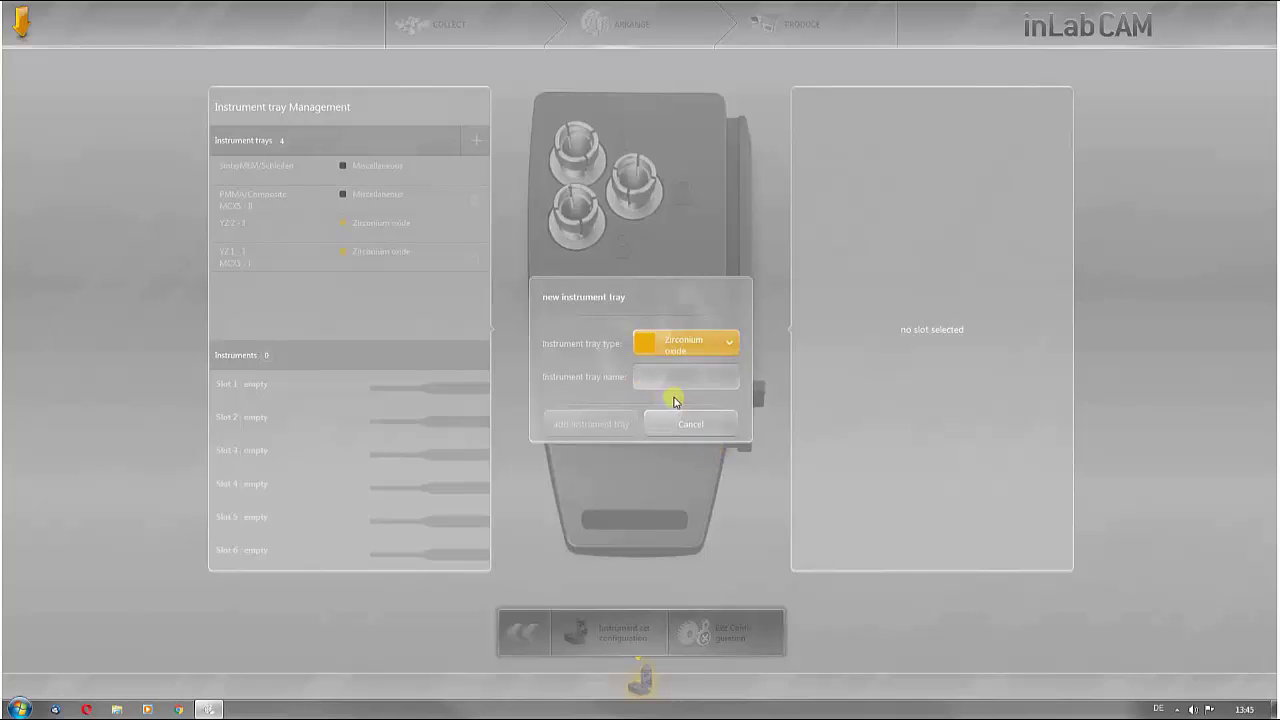
left_click(674, 376)
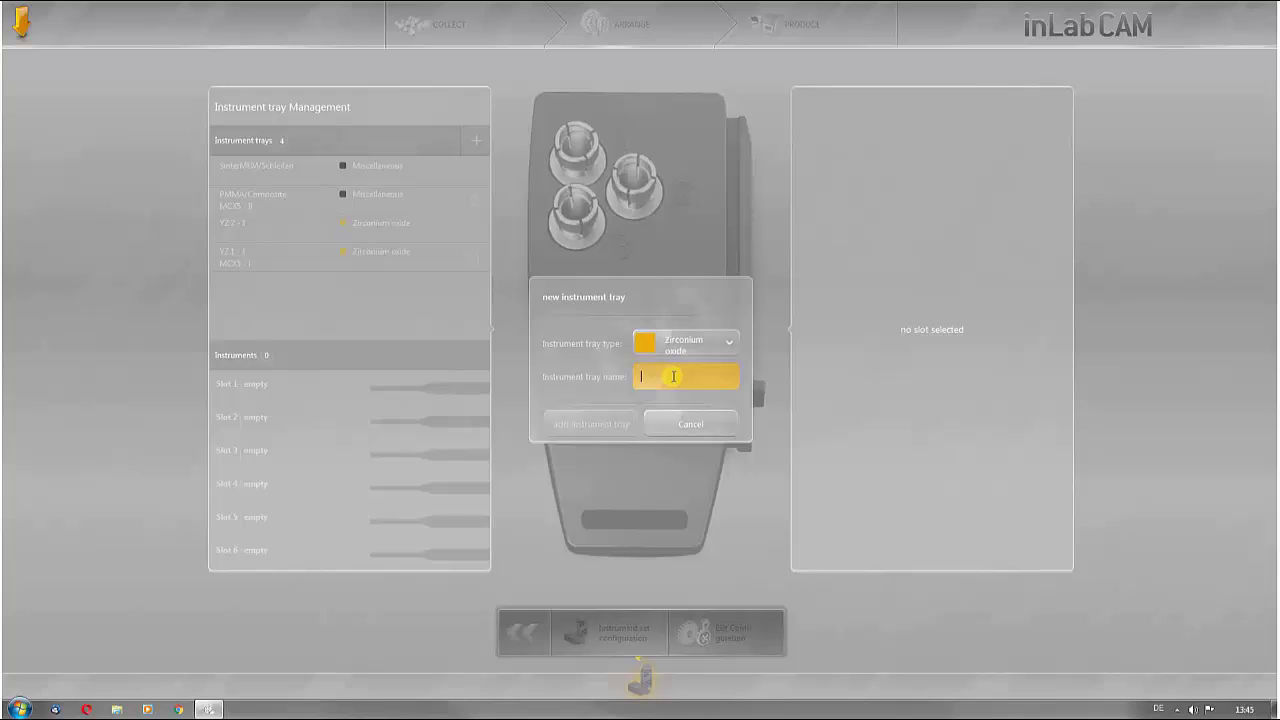
type("Te")
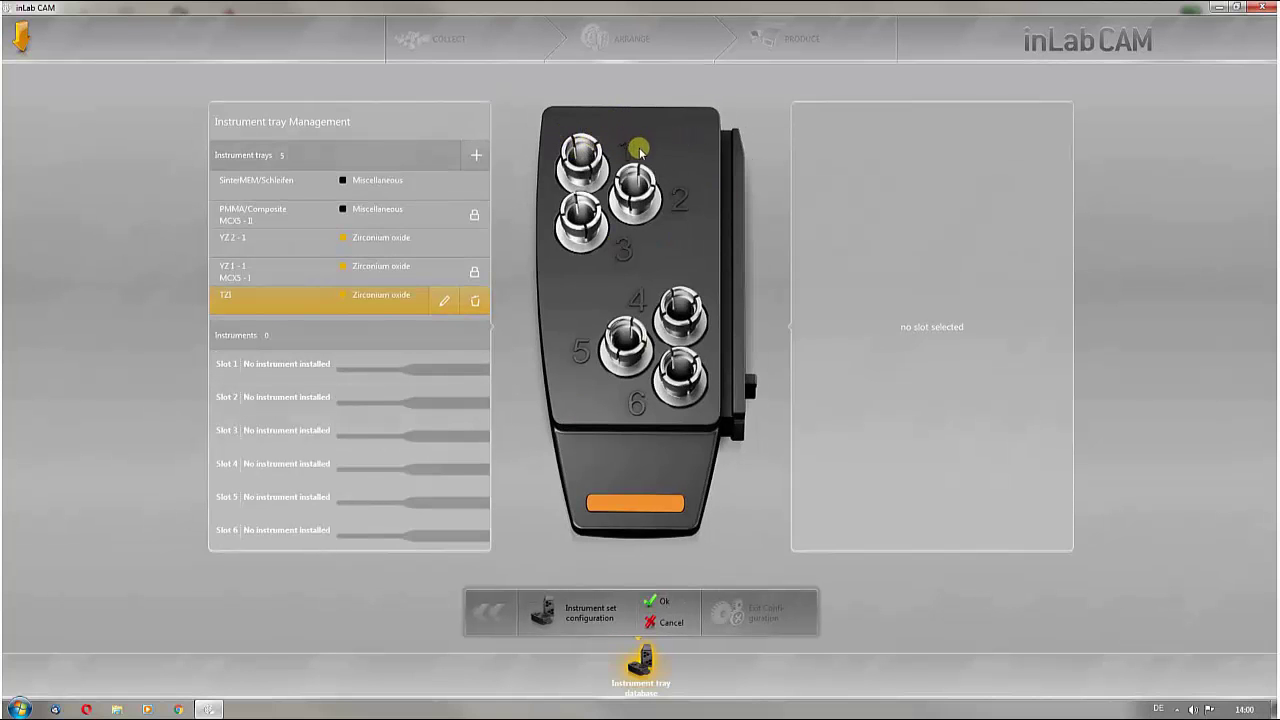
Load slots 1–3 with the Zirconium oxide 2.5, 1.0 and 0.5 burs
left_click(587, 157)
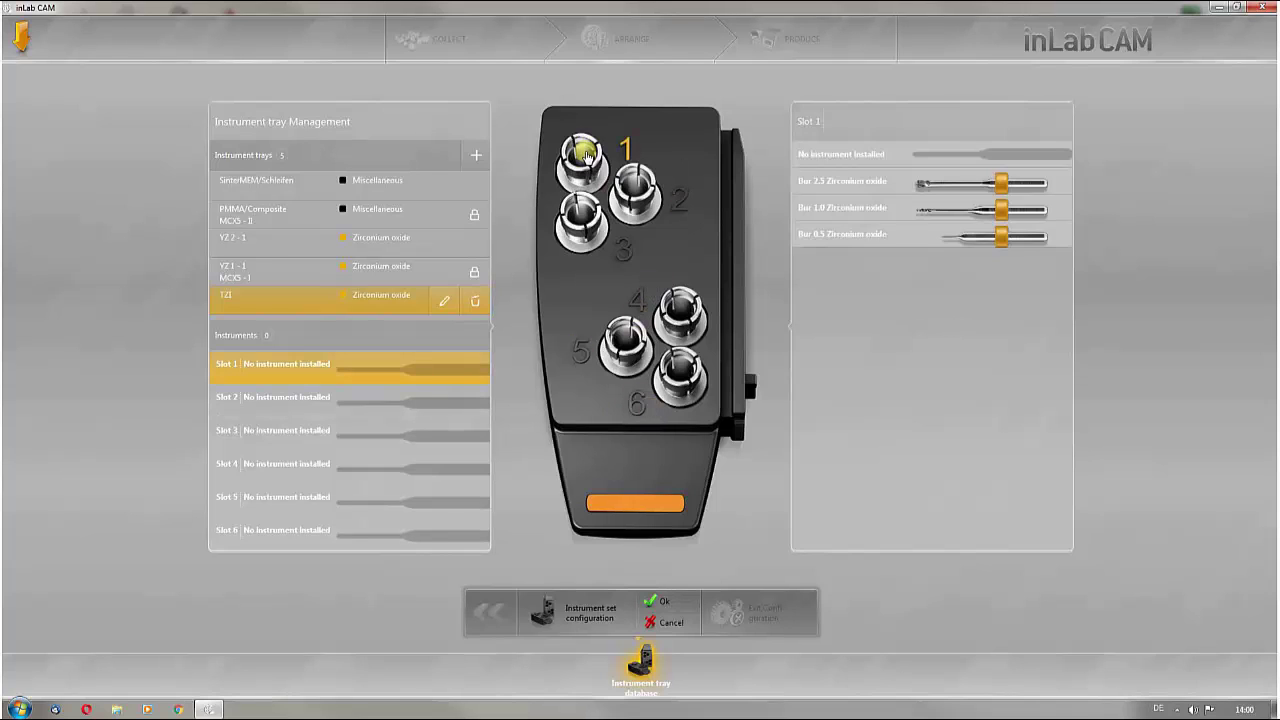
left_click(851, 186)
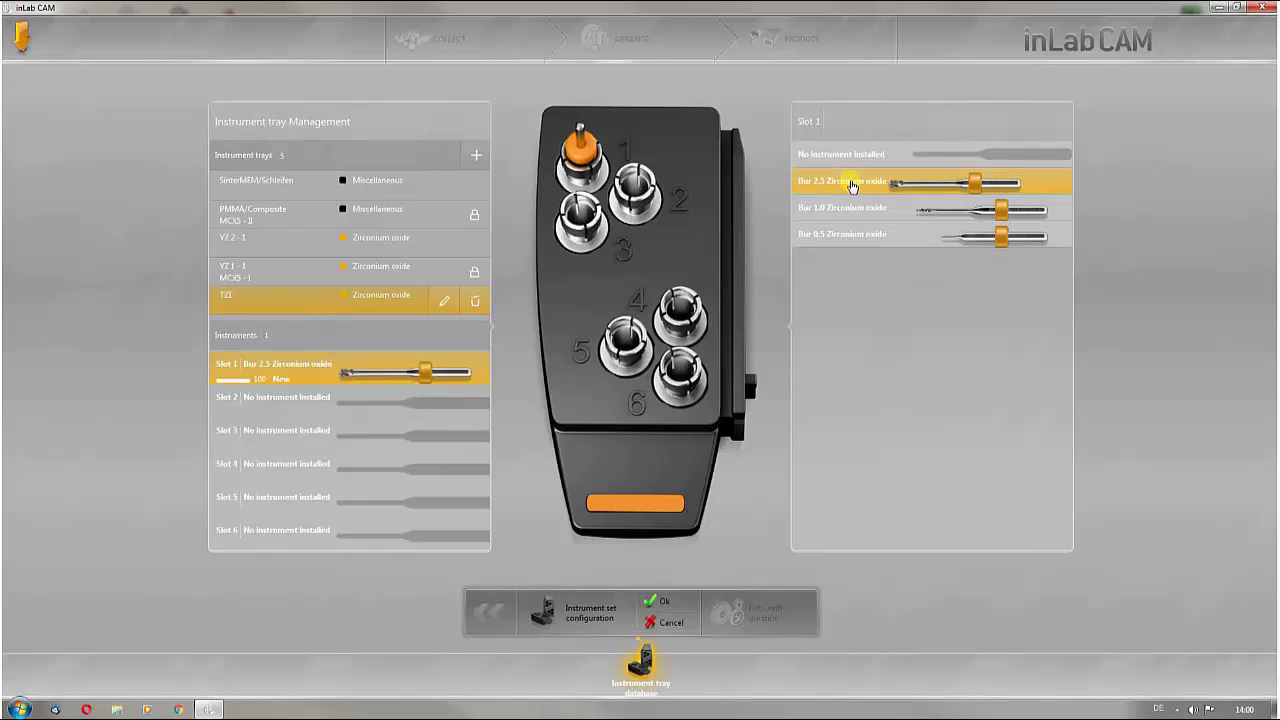
left_click(640, 190)
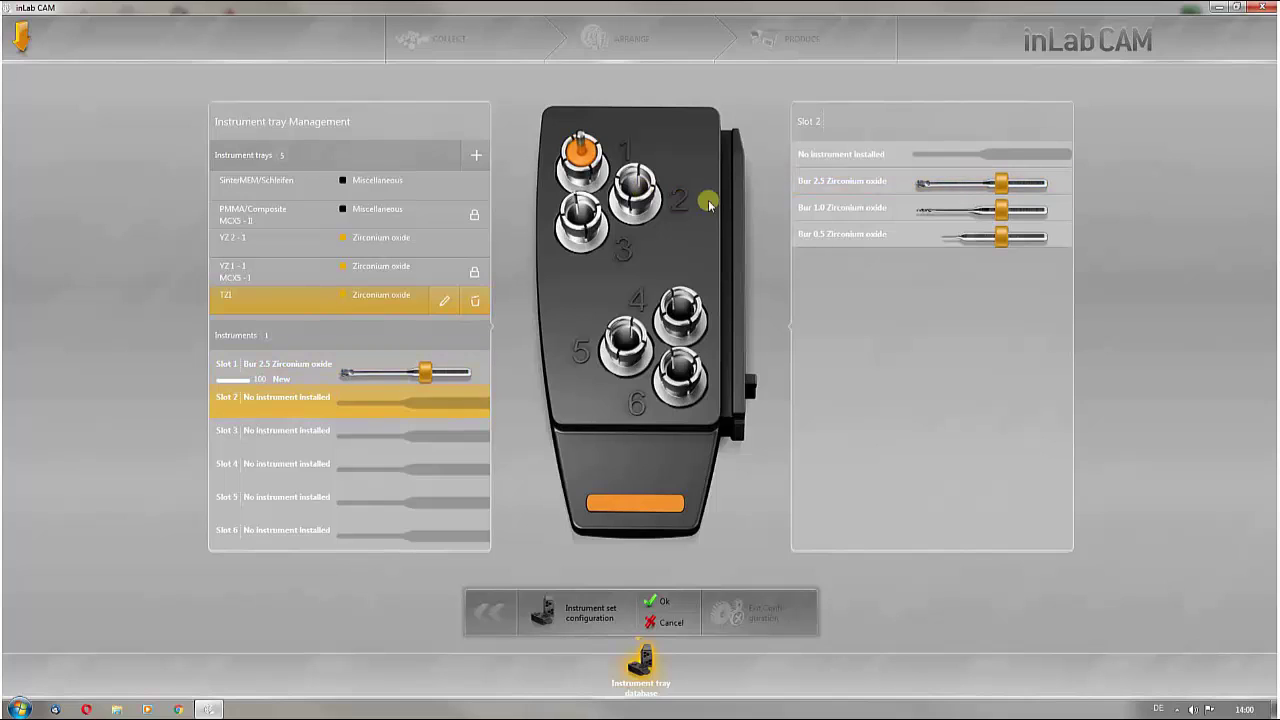
left_click(888, 214)
left_click(595, 218)
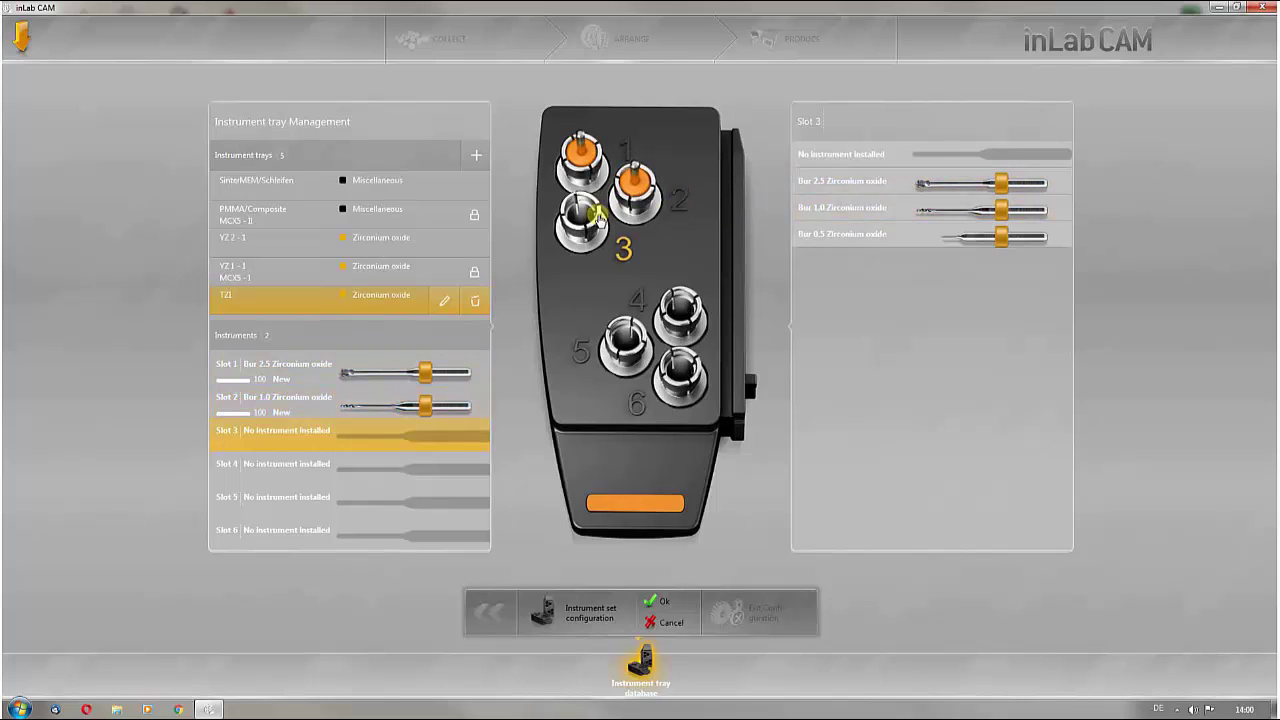
left_click(851, 235)
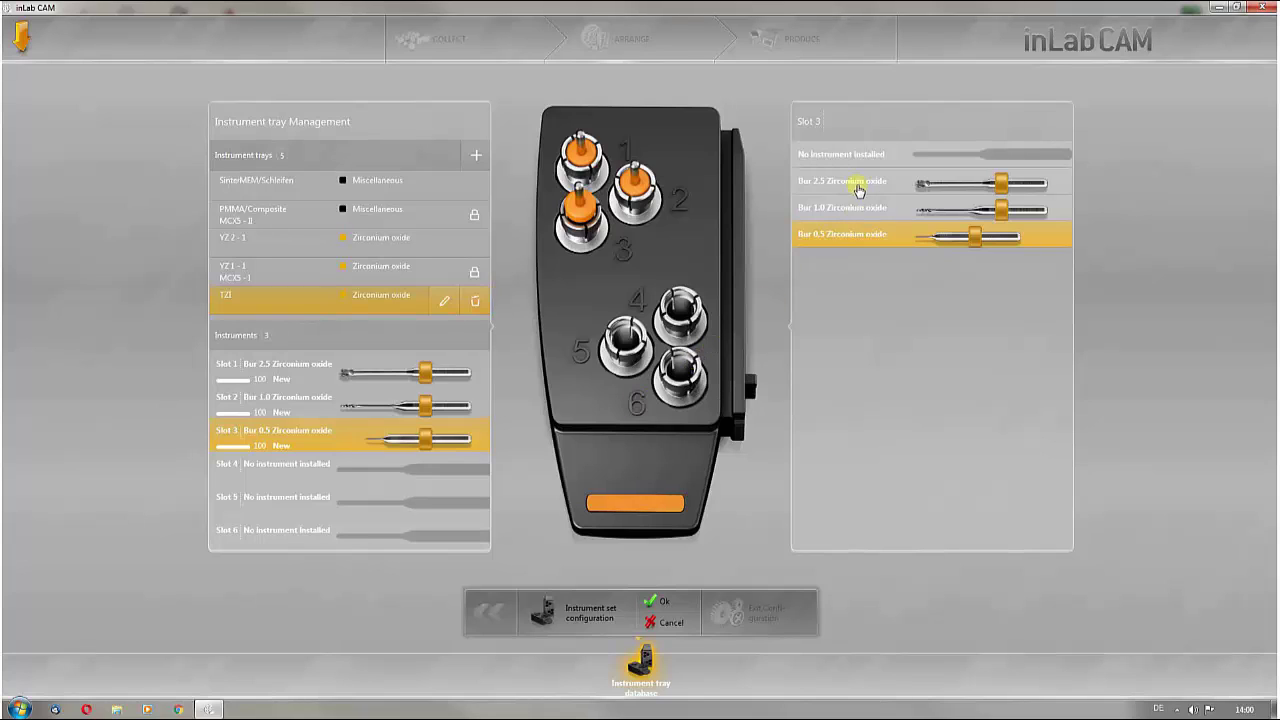
Load slots 4–6 with Zirconium oxide 2.5, 1.0 and 1.0 burs, then confirm the tray
left_click(681, 313)
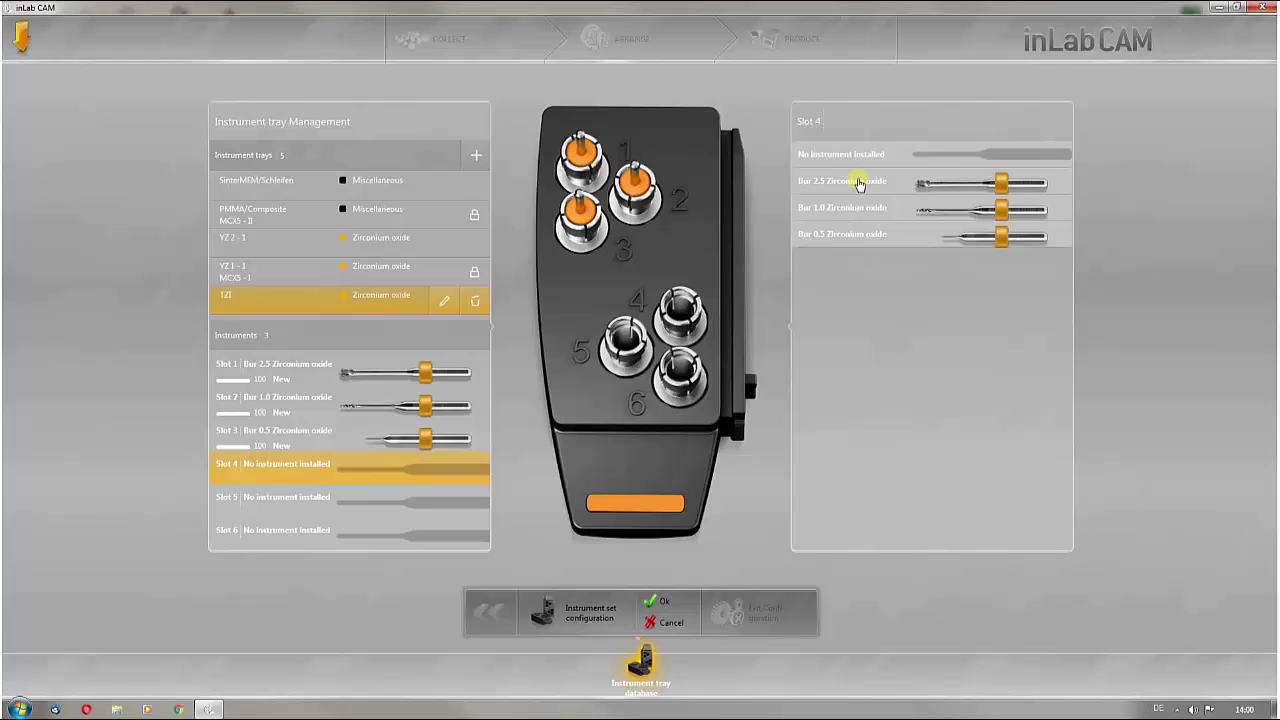
left_click(853, 180)
left_click(623, 346)
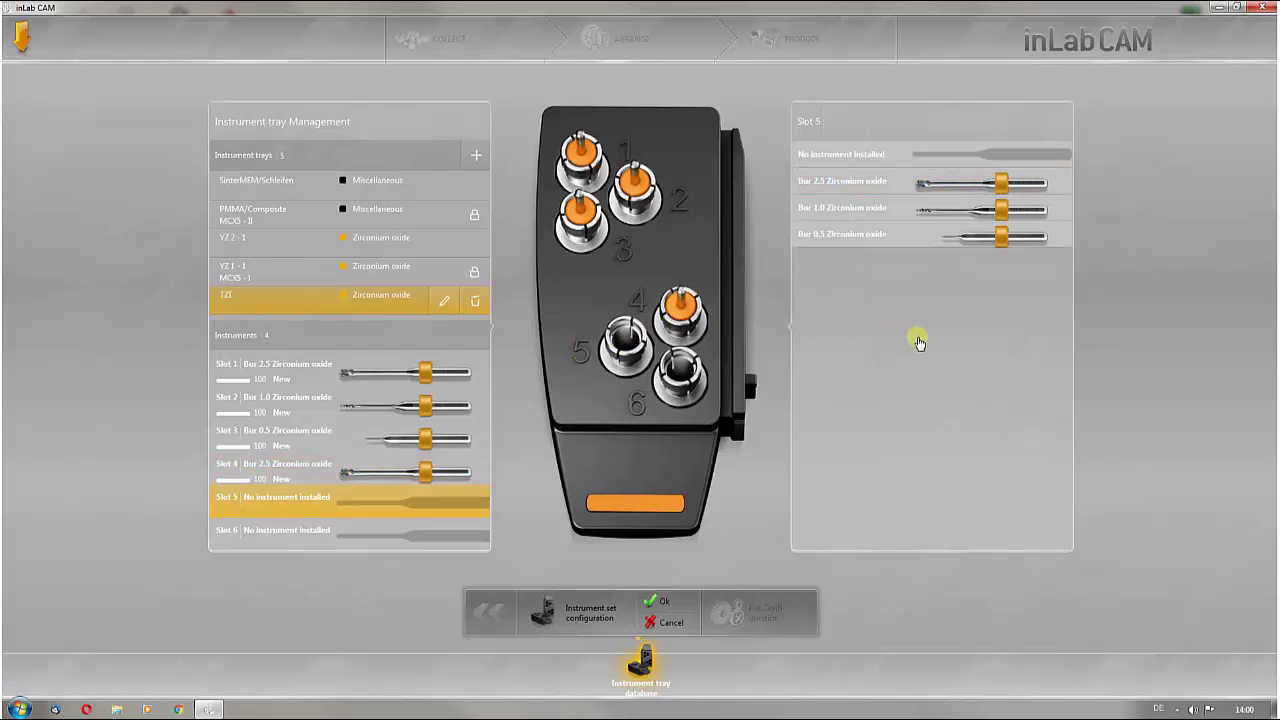
left_click(836, 212)
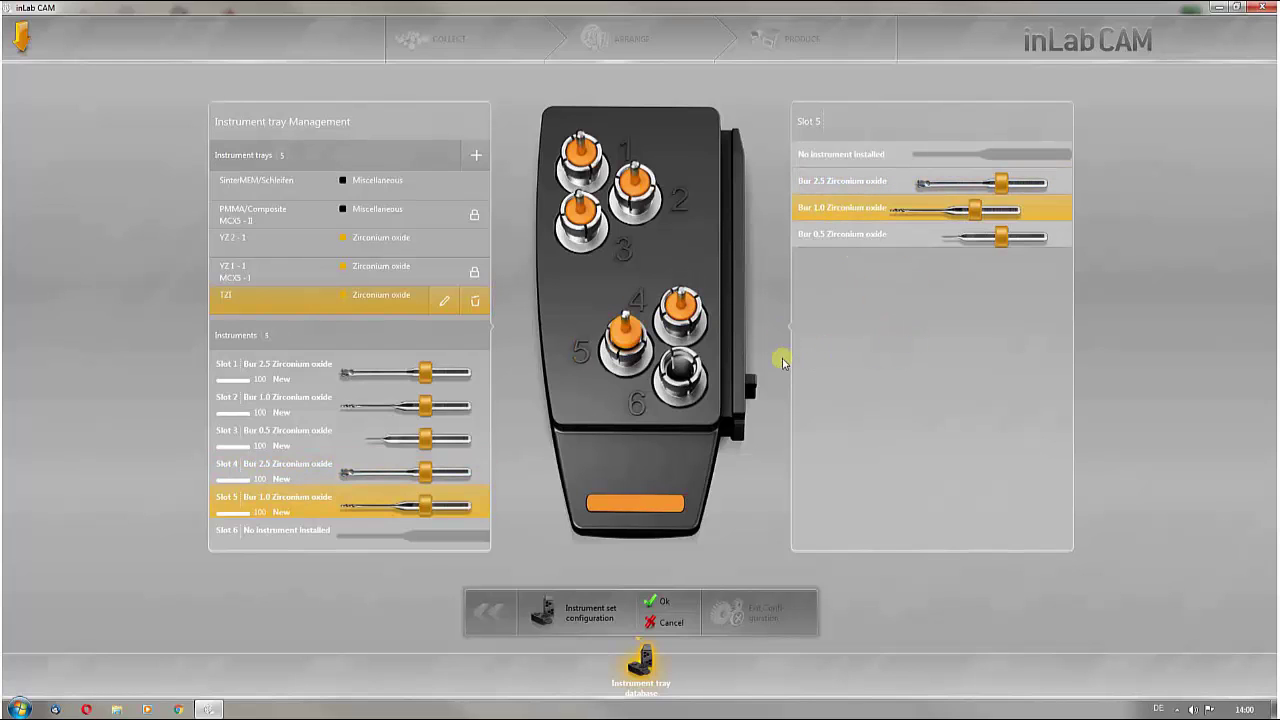
left_click(679, 374)
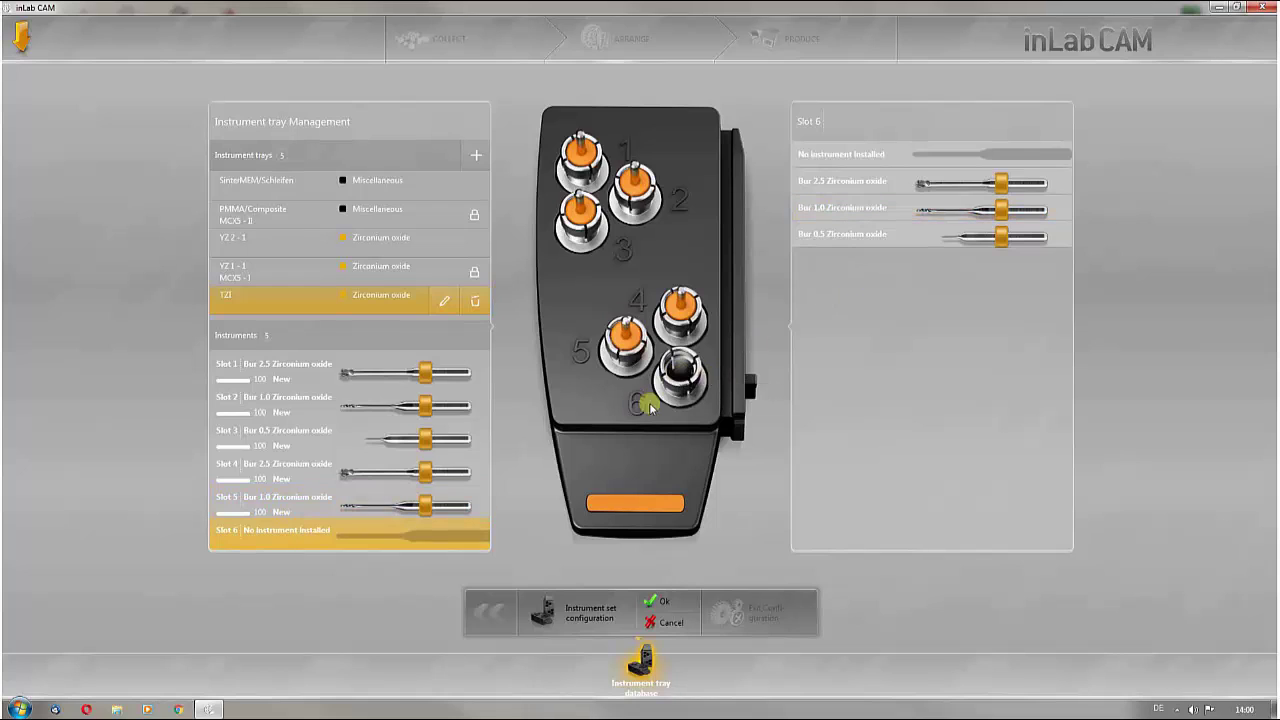
left_click(679, 374)
left_click(679, 374)
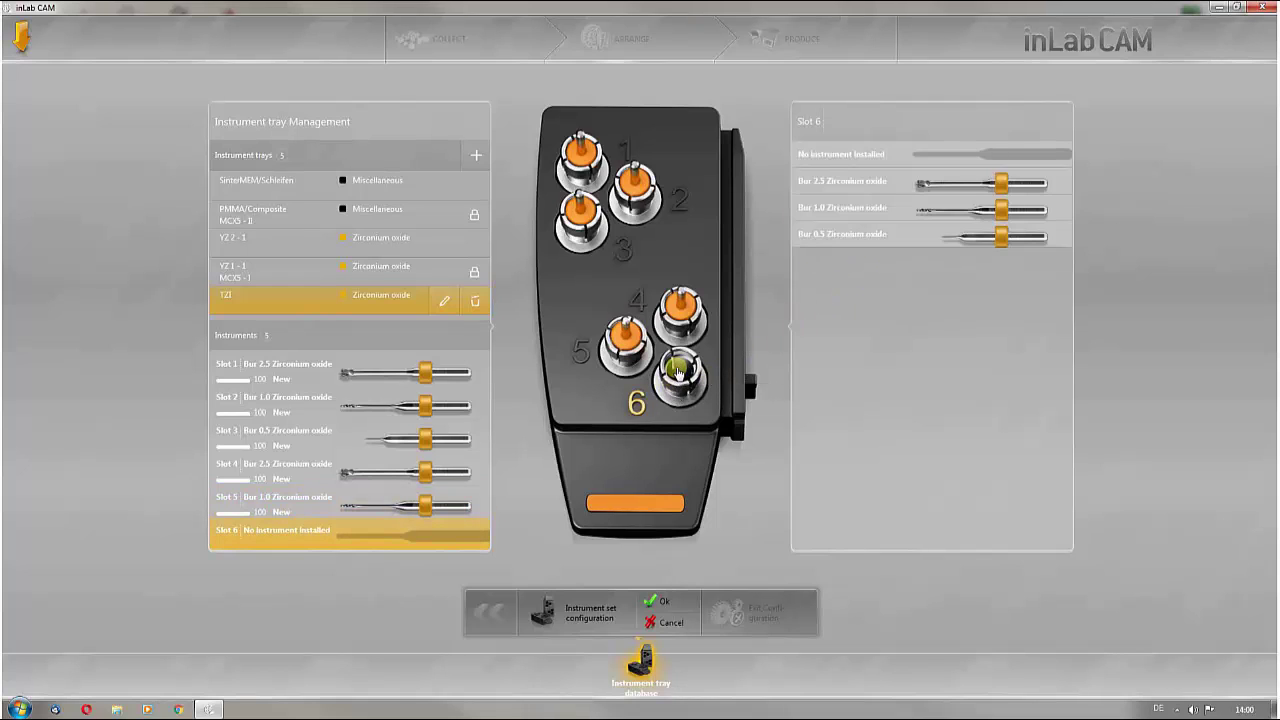
left_click(910, 214)
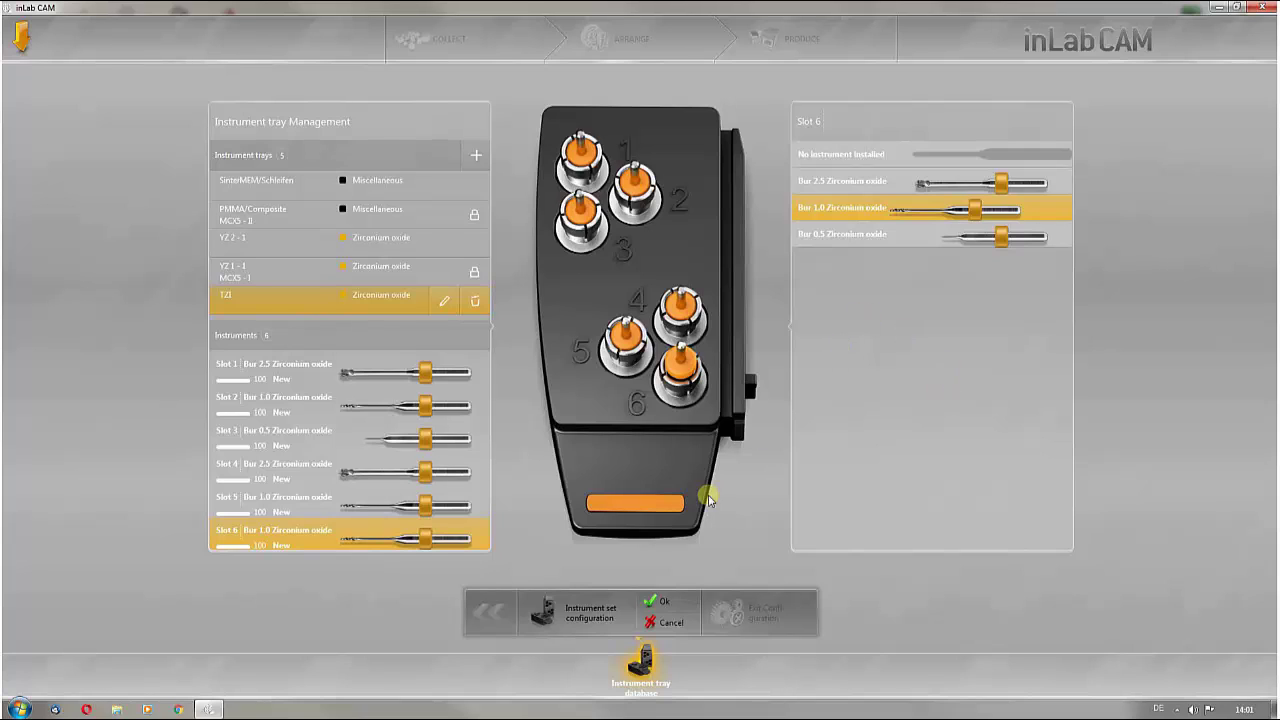
left_click(660, 612)
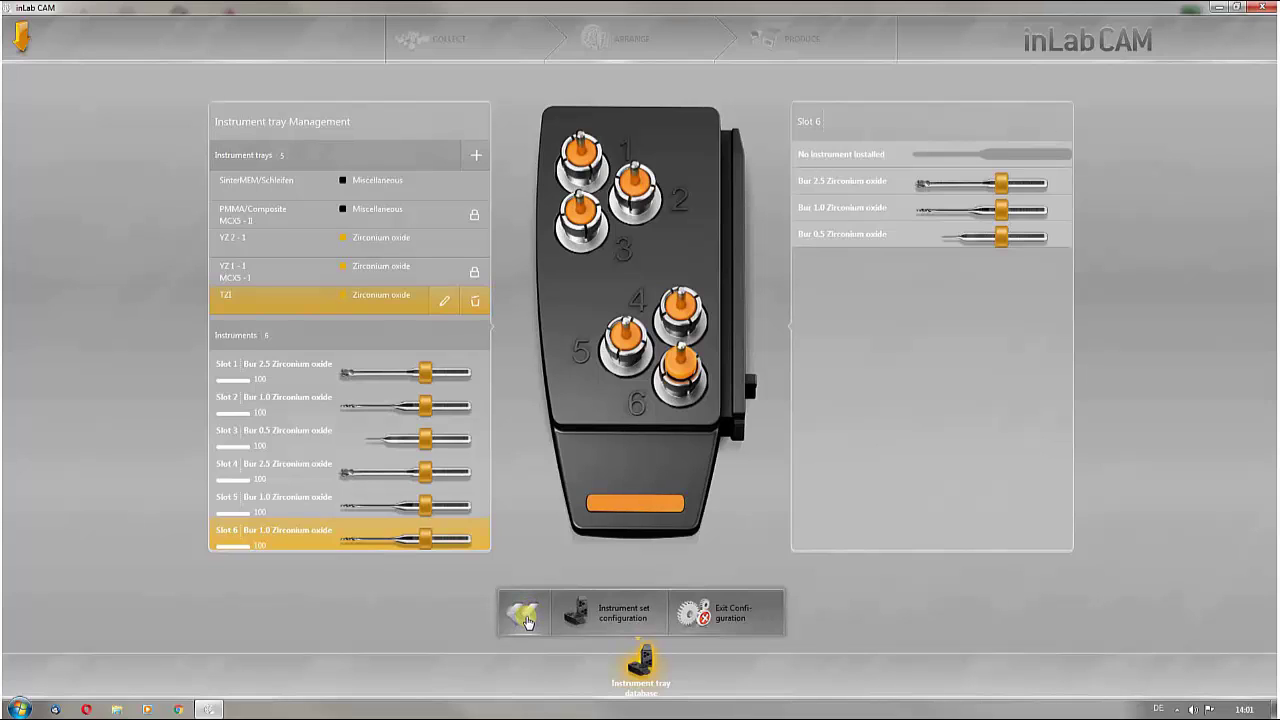
Download current milling software to MCXL 1, cancel the bur set replacement, and return to Devices
left_click(528, 621)
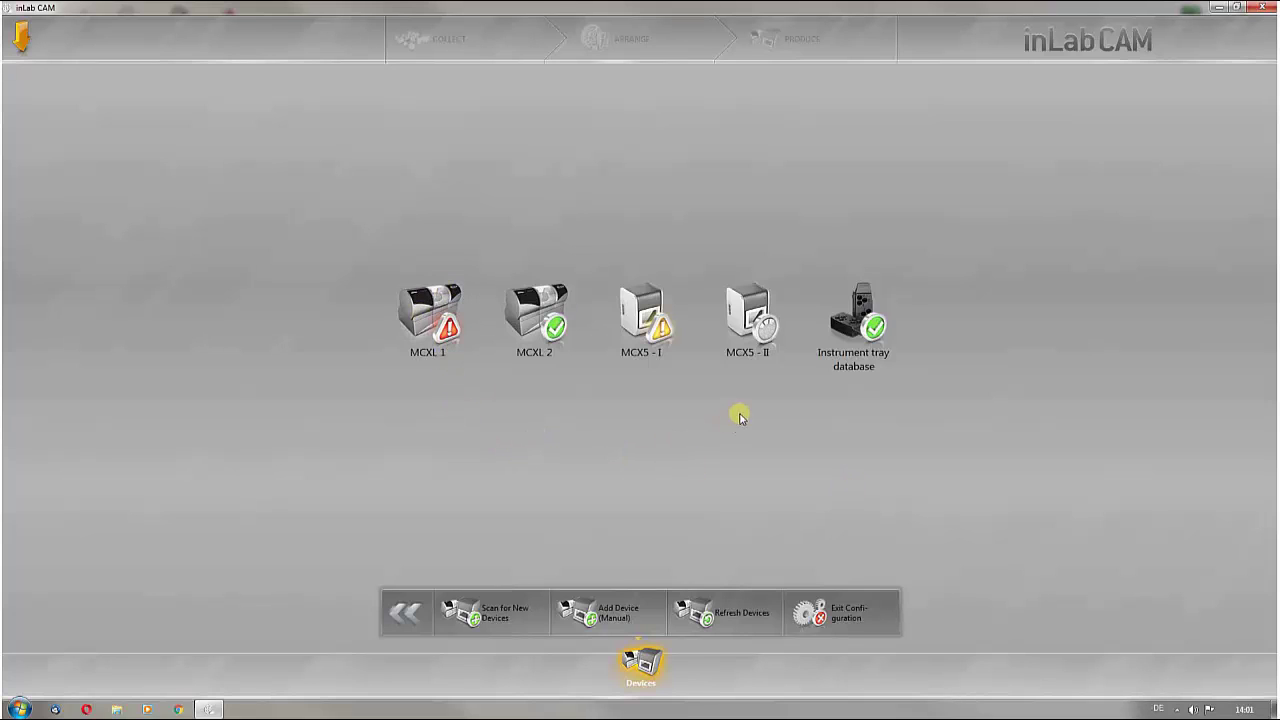
mouse_move(436, 307)
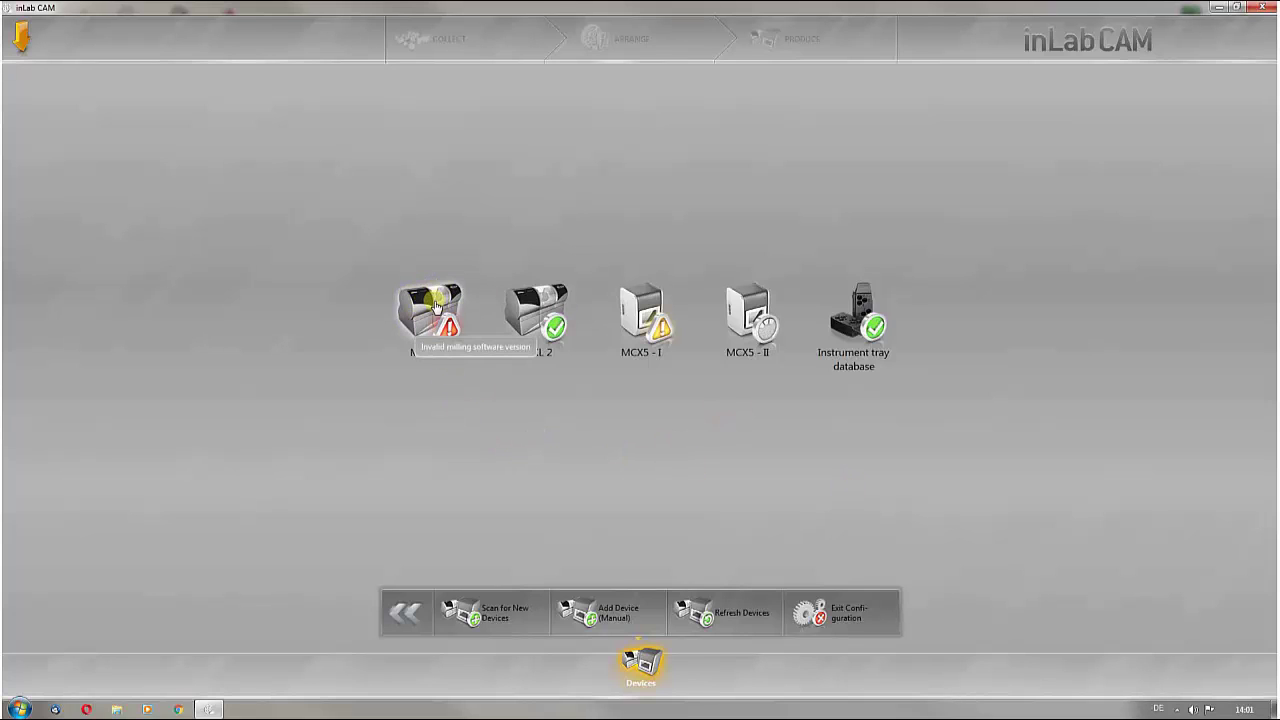
left_click(436, 307)
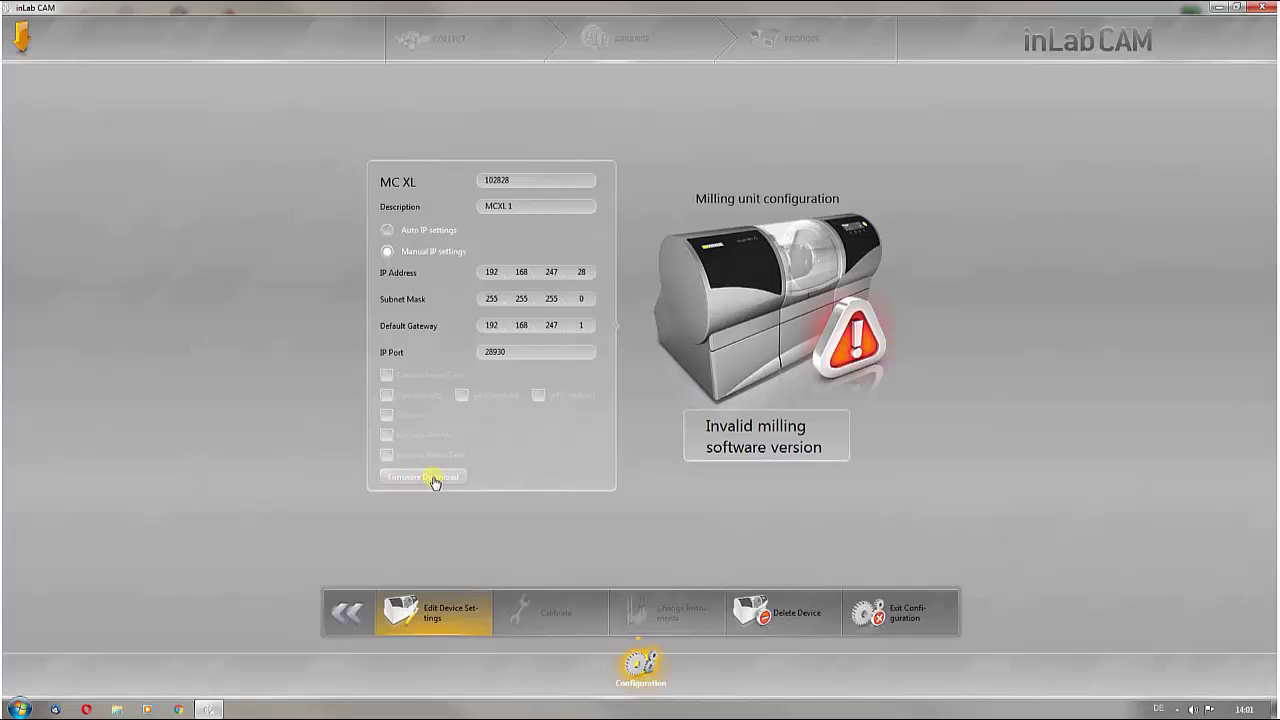
left_click(433, 477)
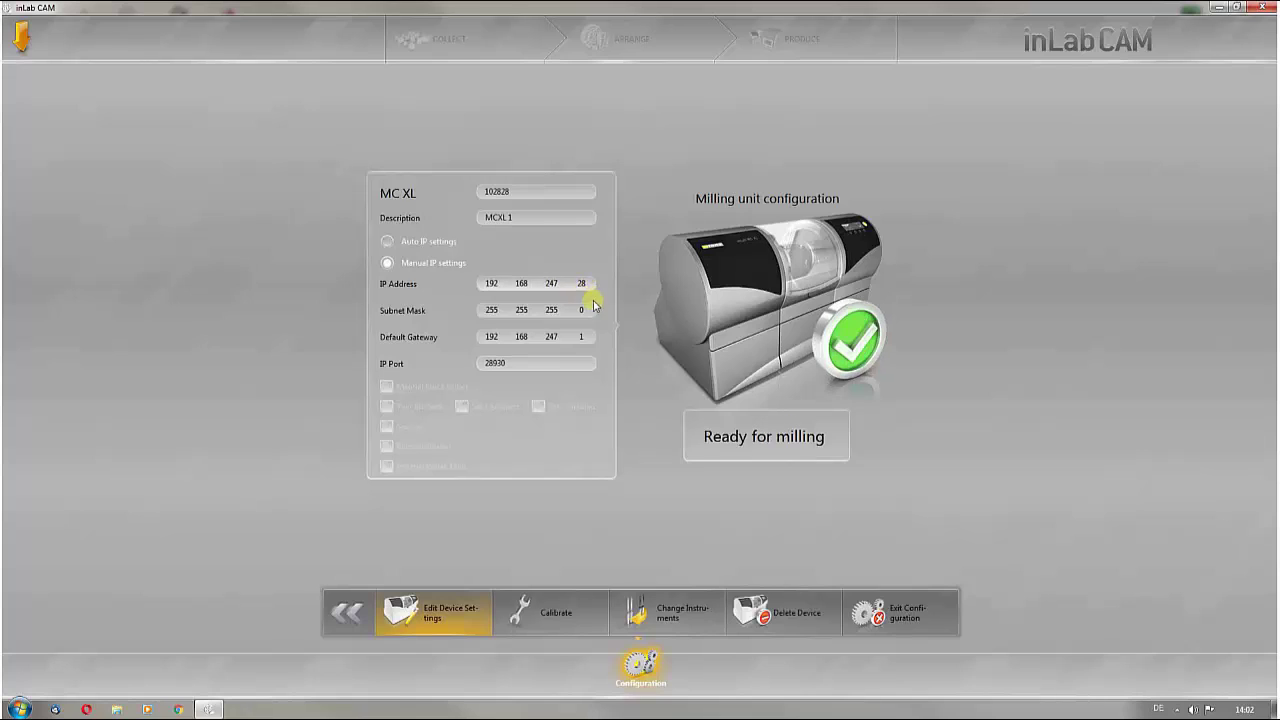
left_click(668, 618)
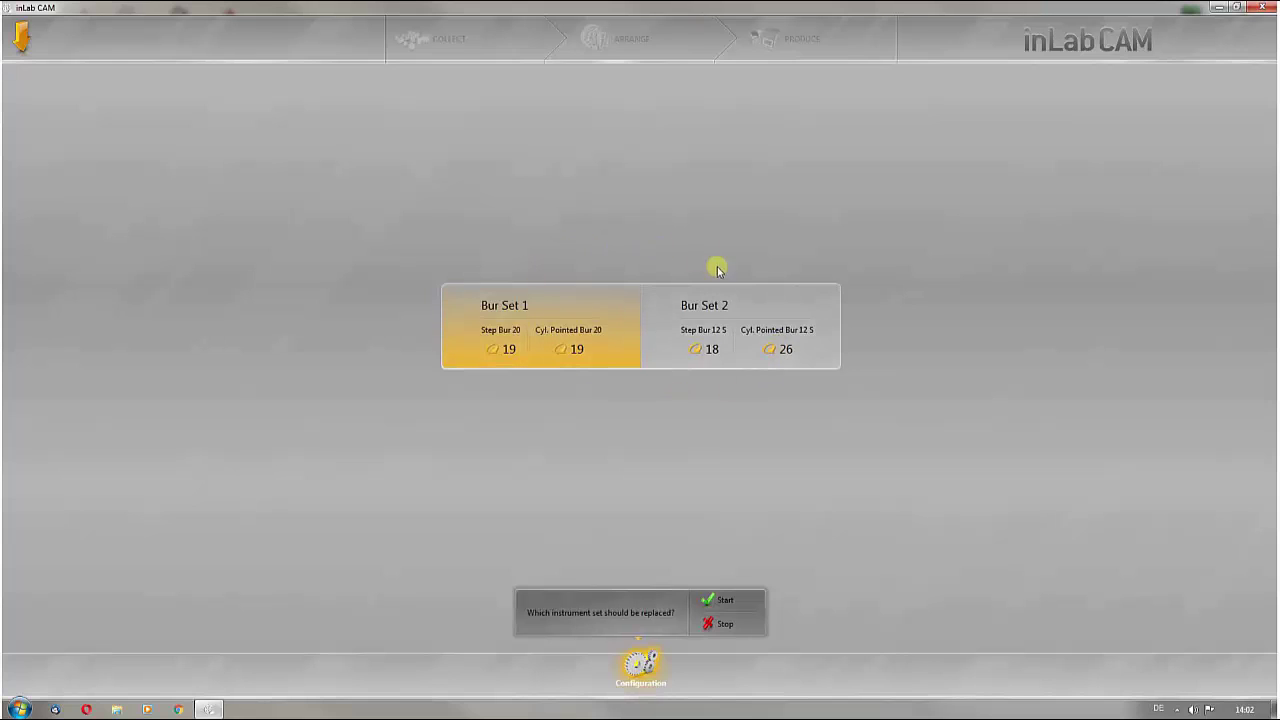
left_click(716, 626)
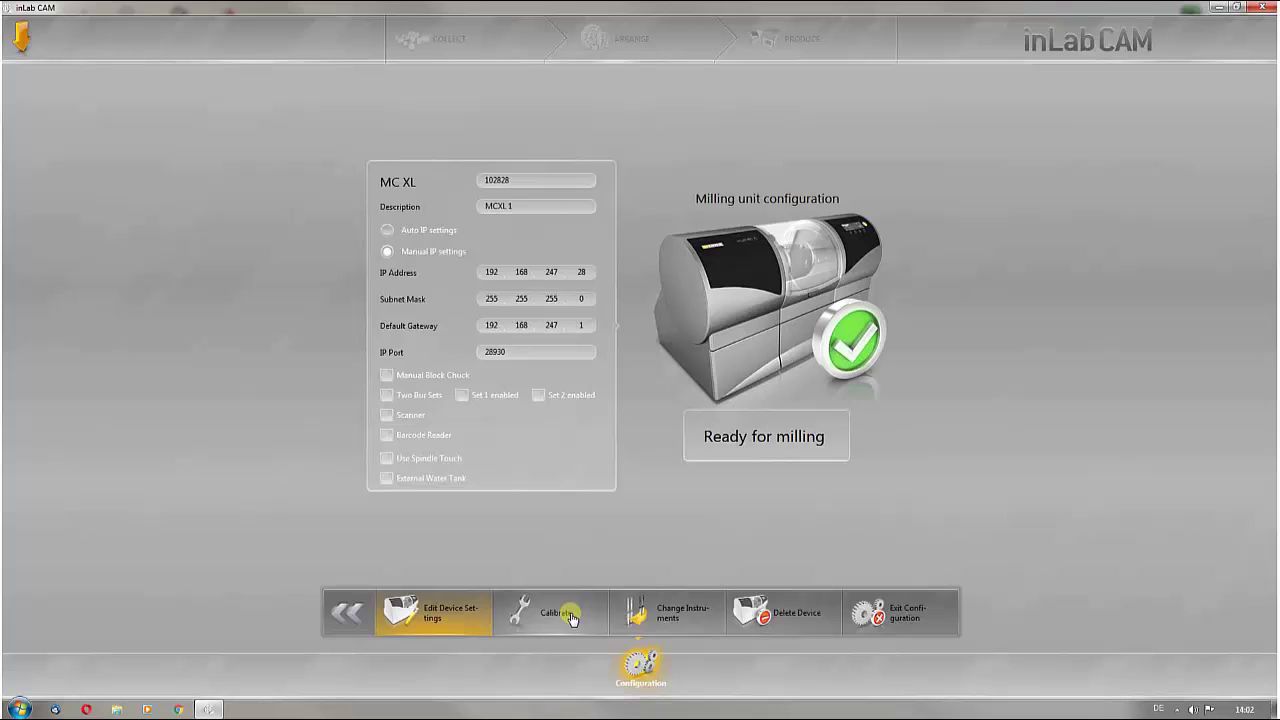
left_click(347, 612)
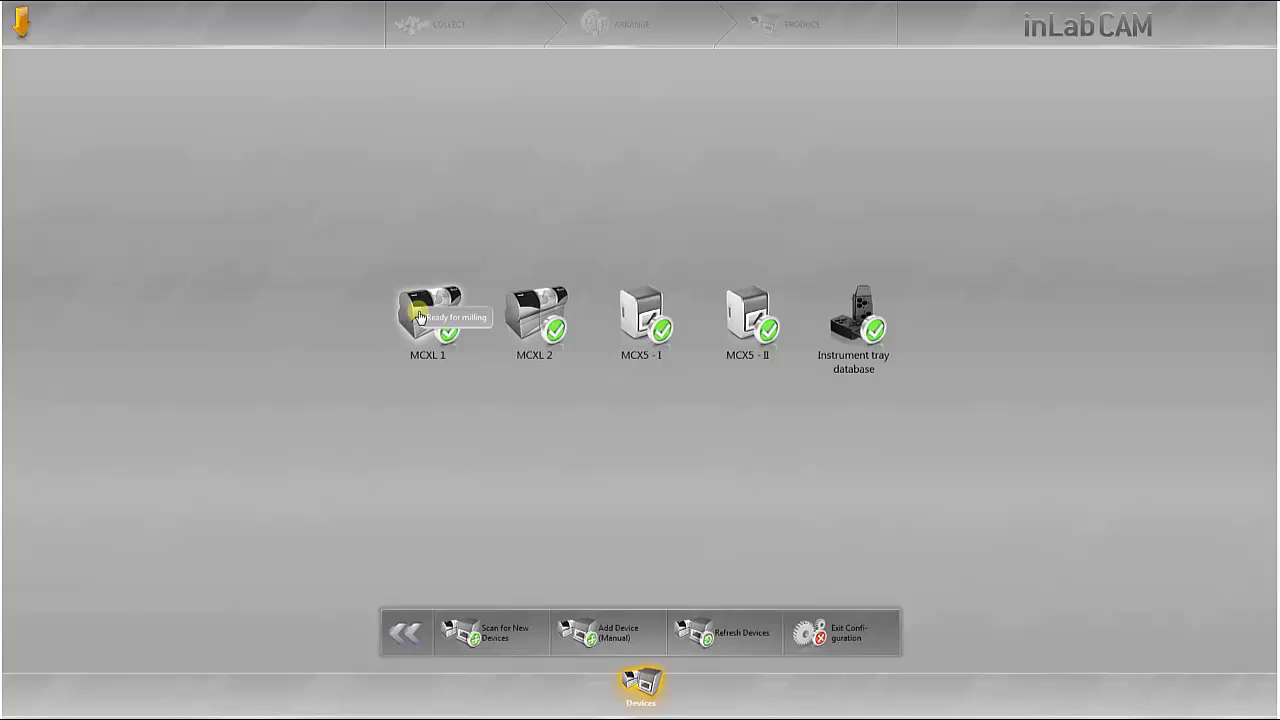
In MCX5-I's instrument tray management, mark the TZI tray as inserted and acknowledge the change
left_click(641, 318)
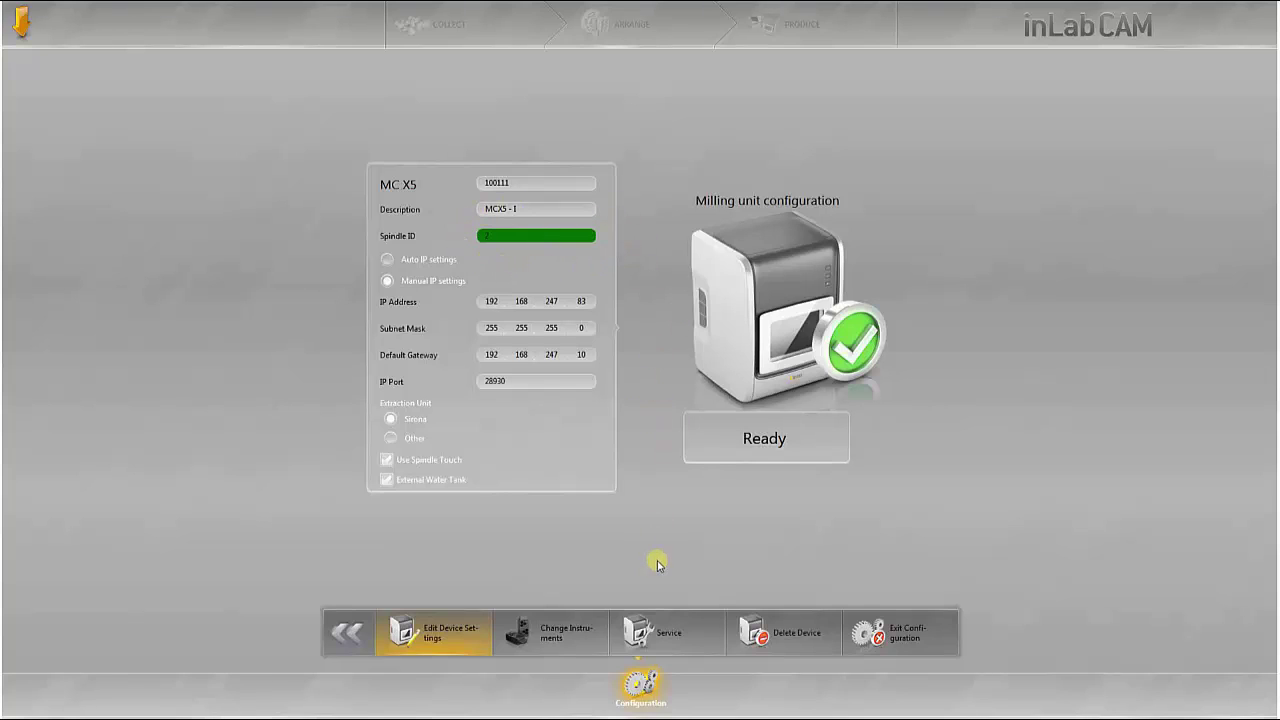
left_click(541, 638)
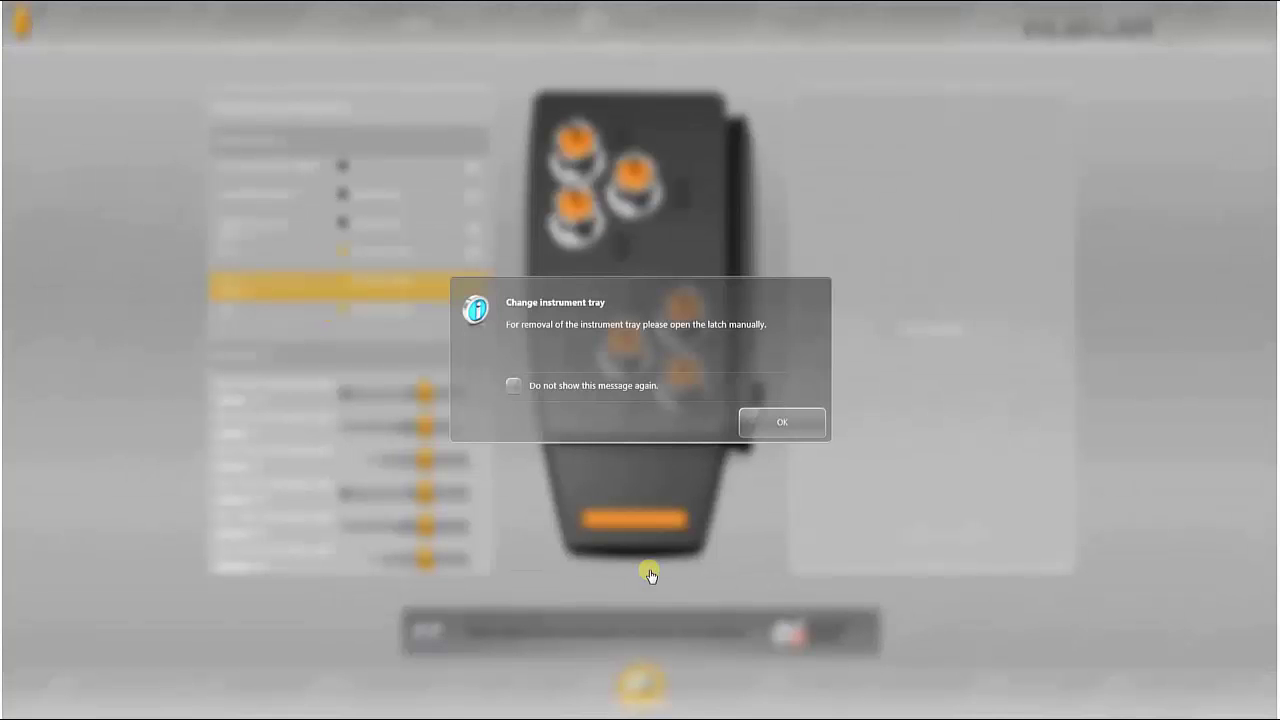
left_click(782, 423)
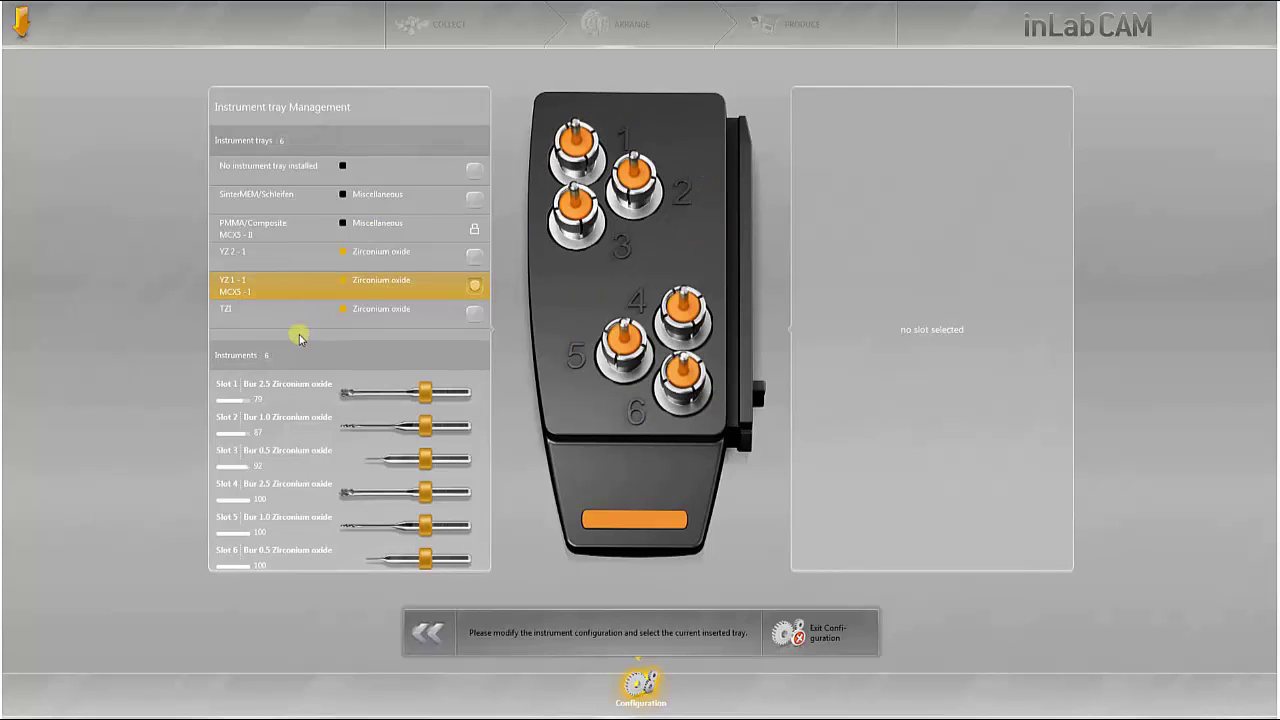
left_click(363, 315)
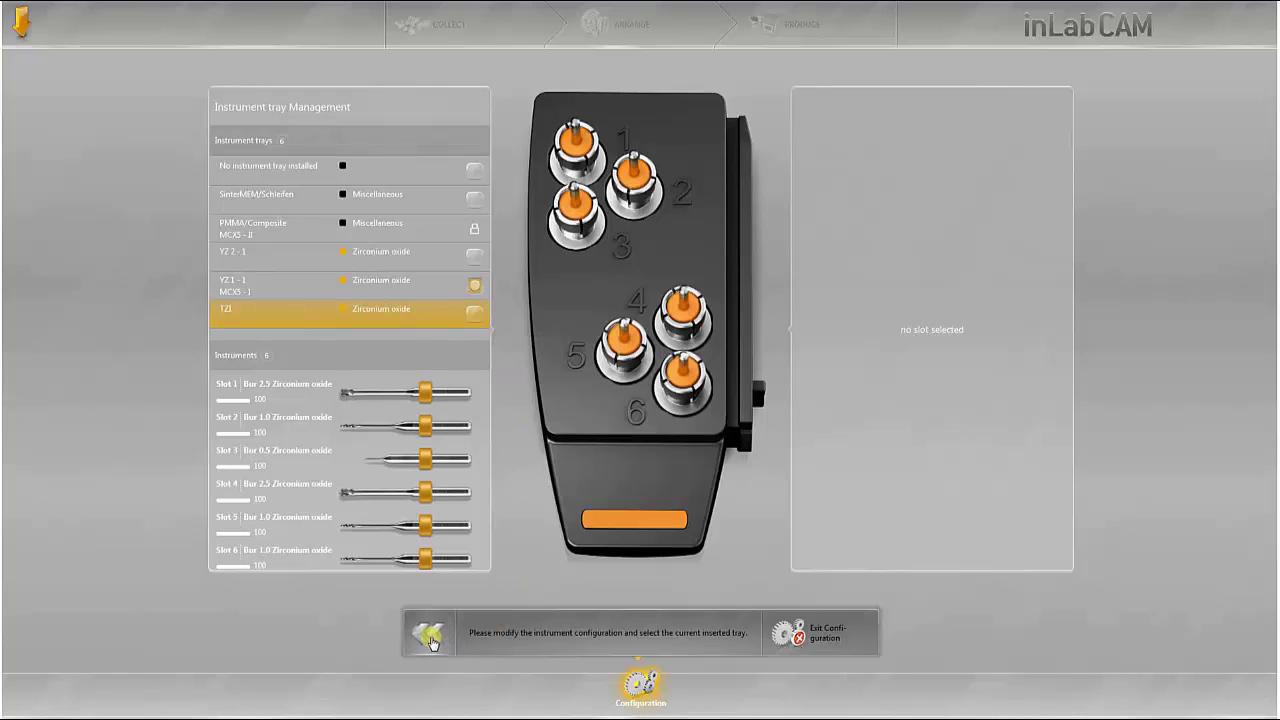
left_click(432, 642)
left_click(776, 420)
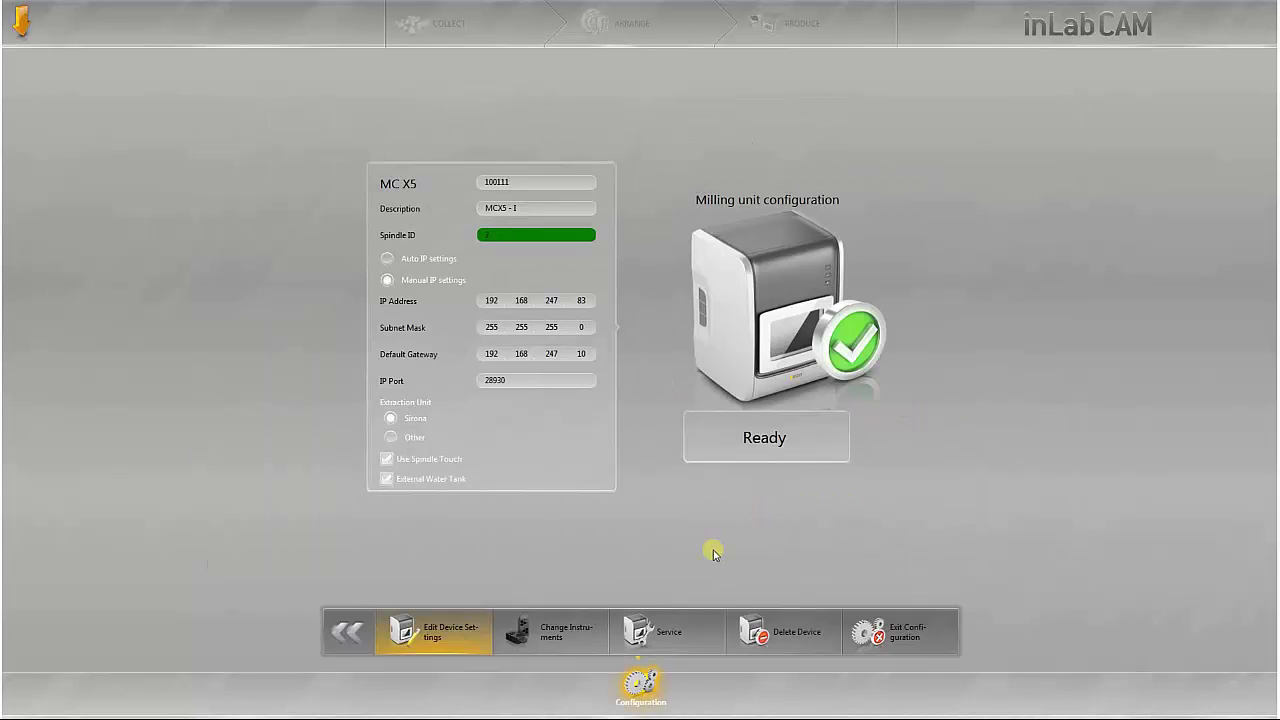
left_click(665, 640)
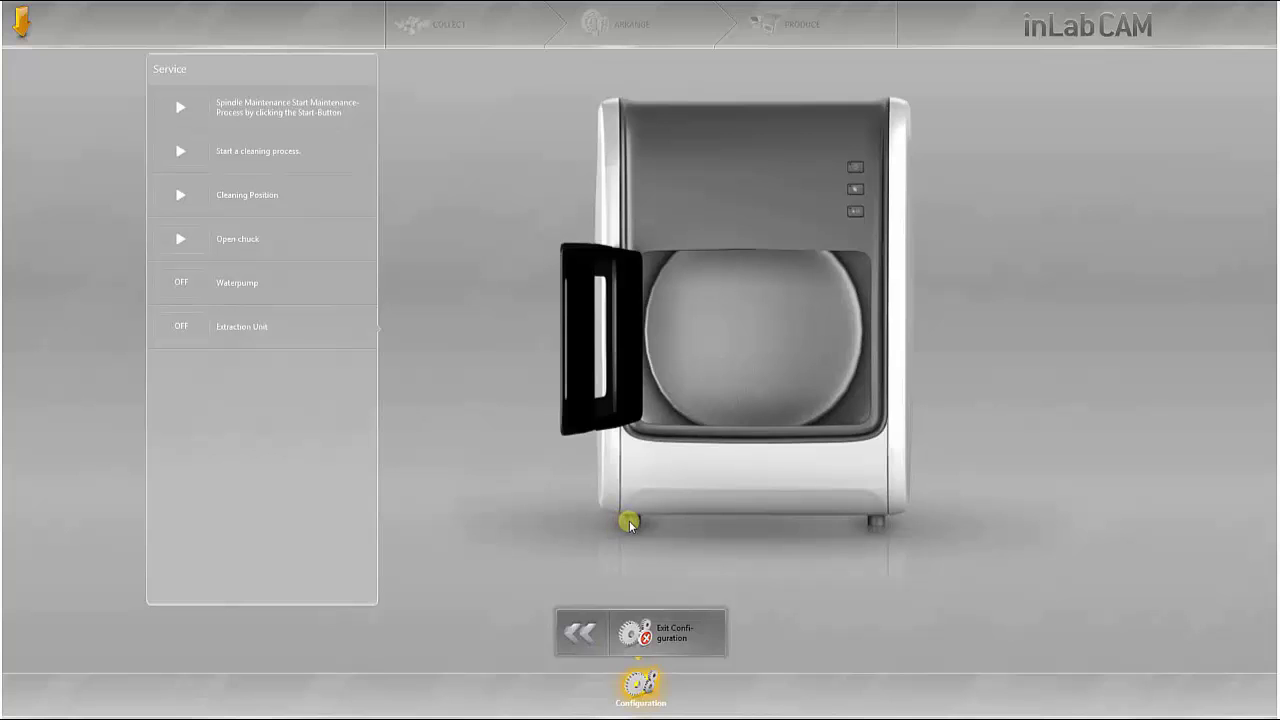
left_click(582, 638)
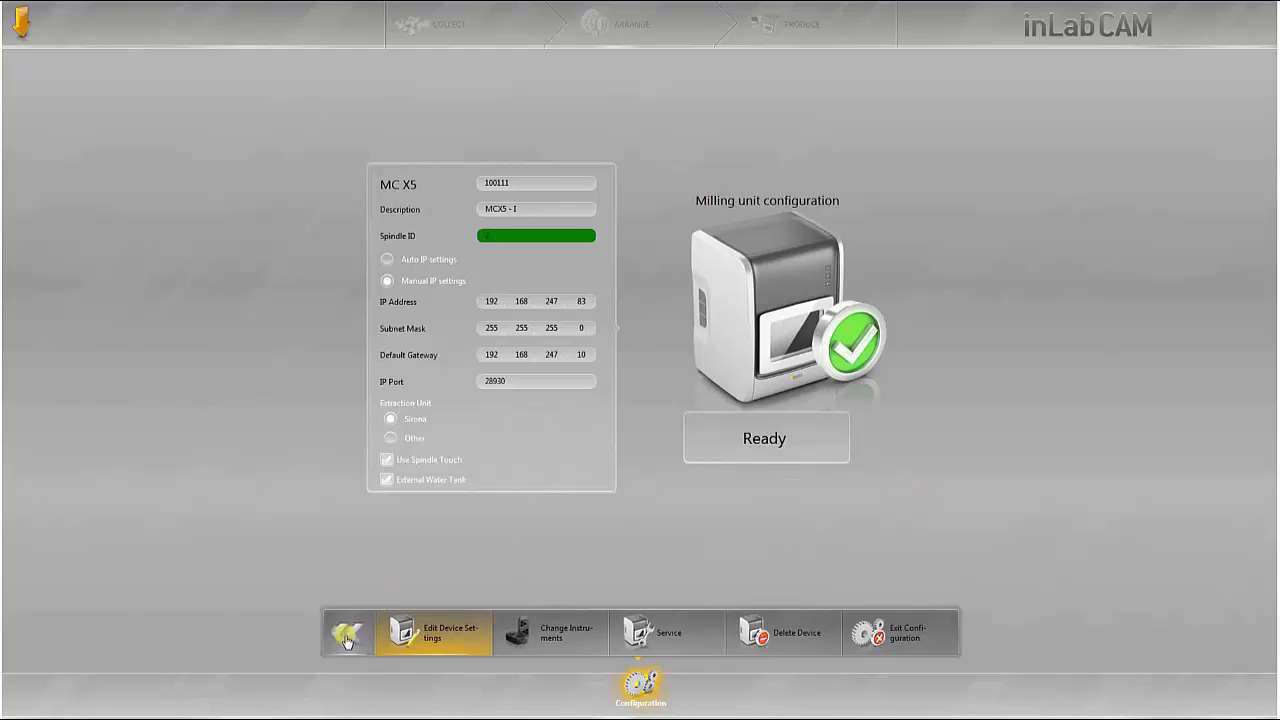
Set Stack Connector Cross Section to 3 and Restoration Distance to 1.2, leaving Horizontal Connector unchanged
left_click(347, 638)
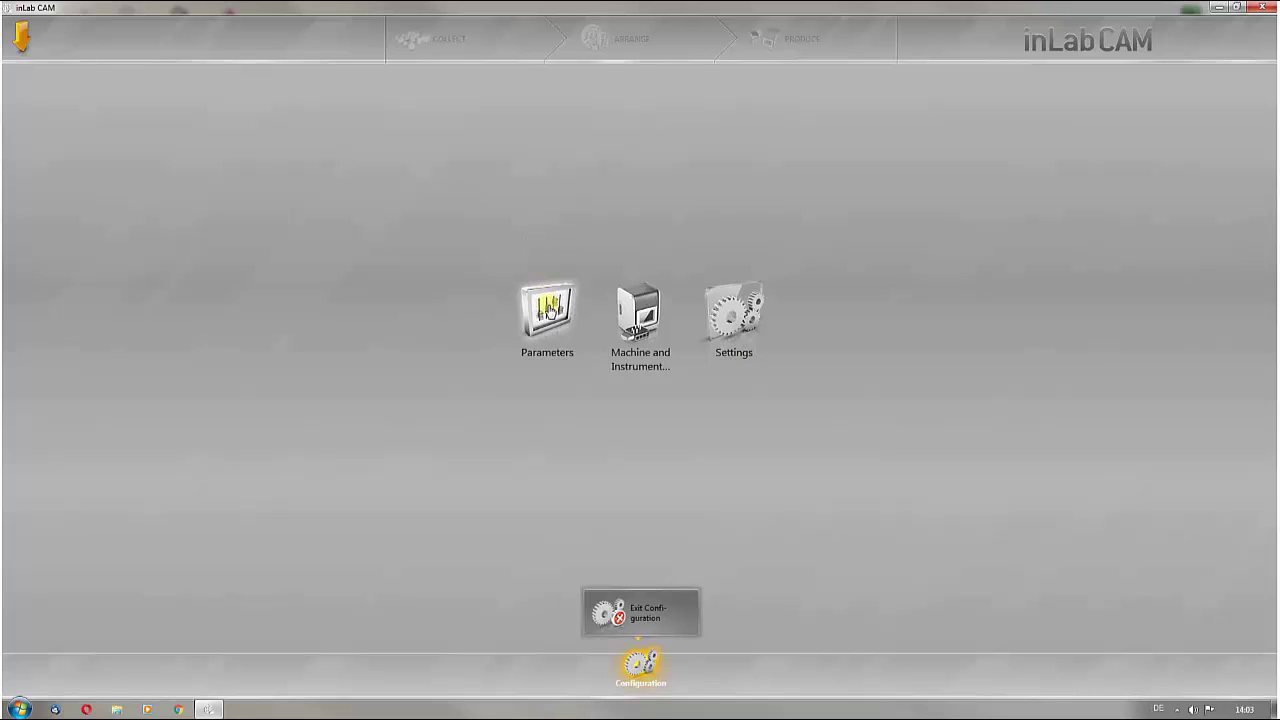
left_click(549, 312)
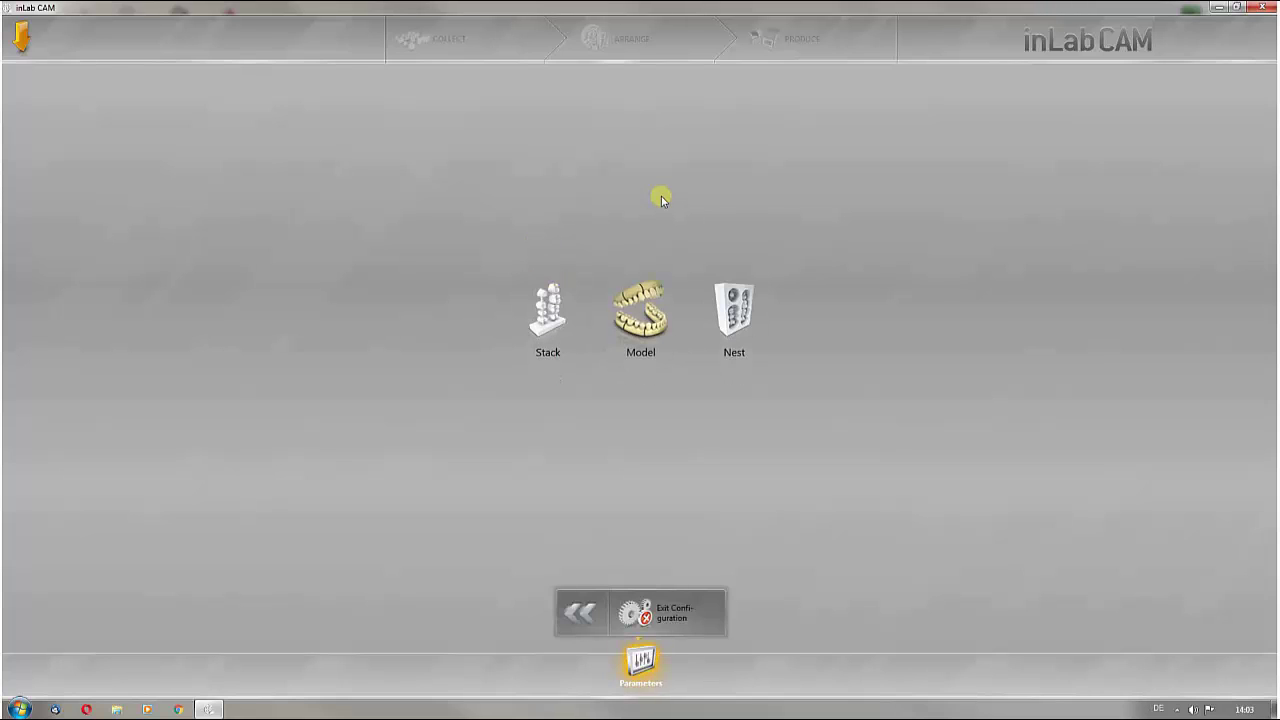
left_click(538, 326)
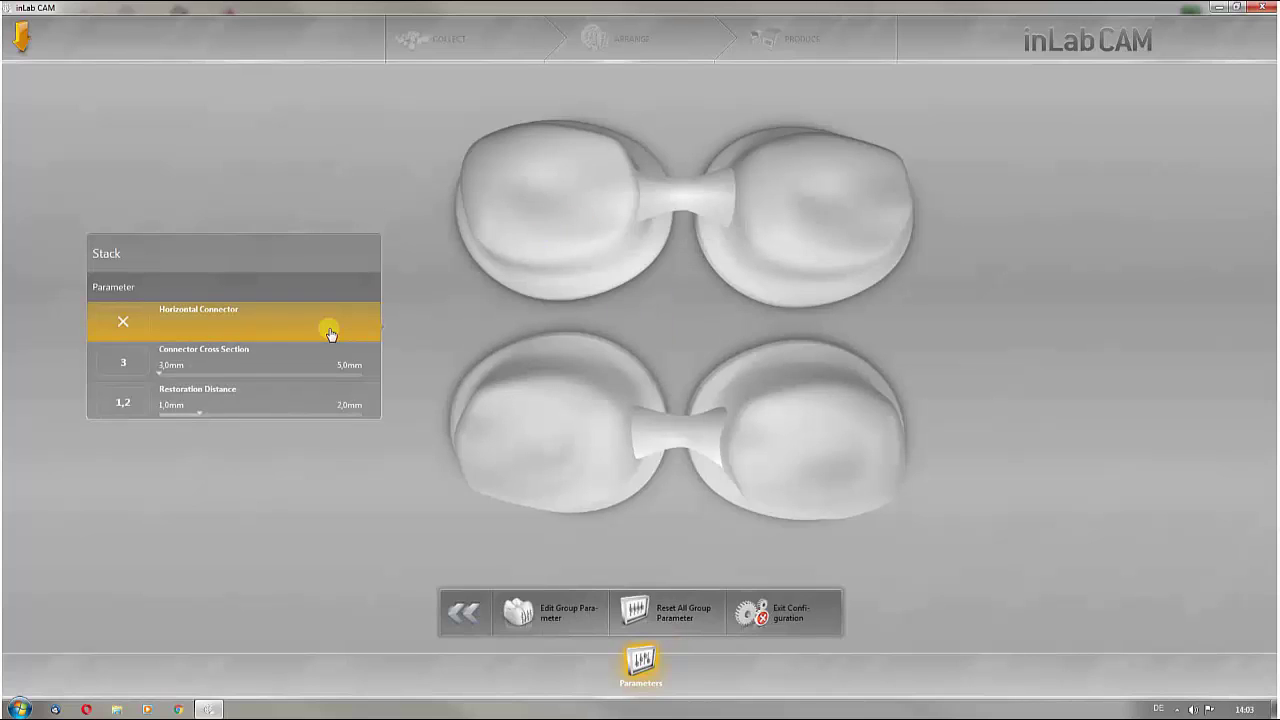
left_click(123, 323)
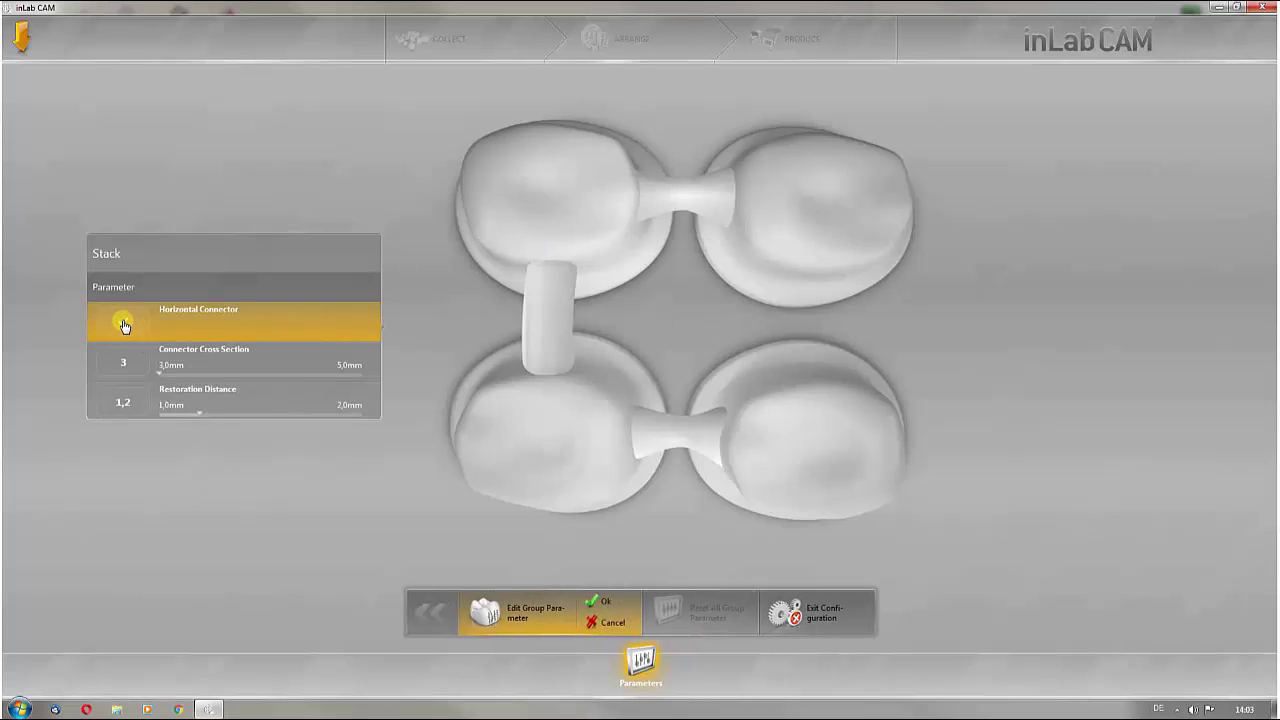
left_click(123, 323)
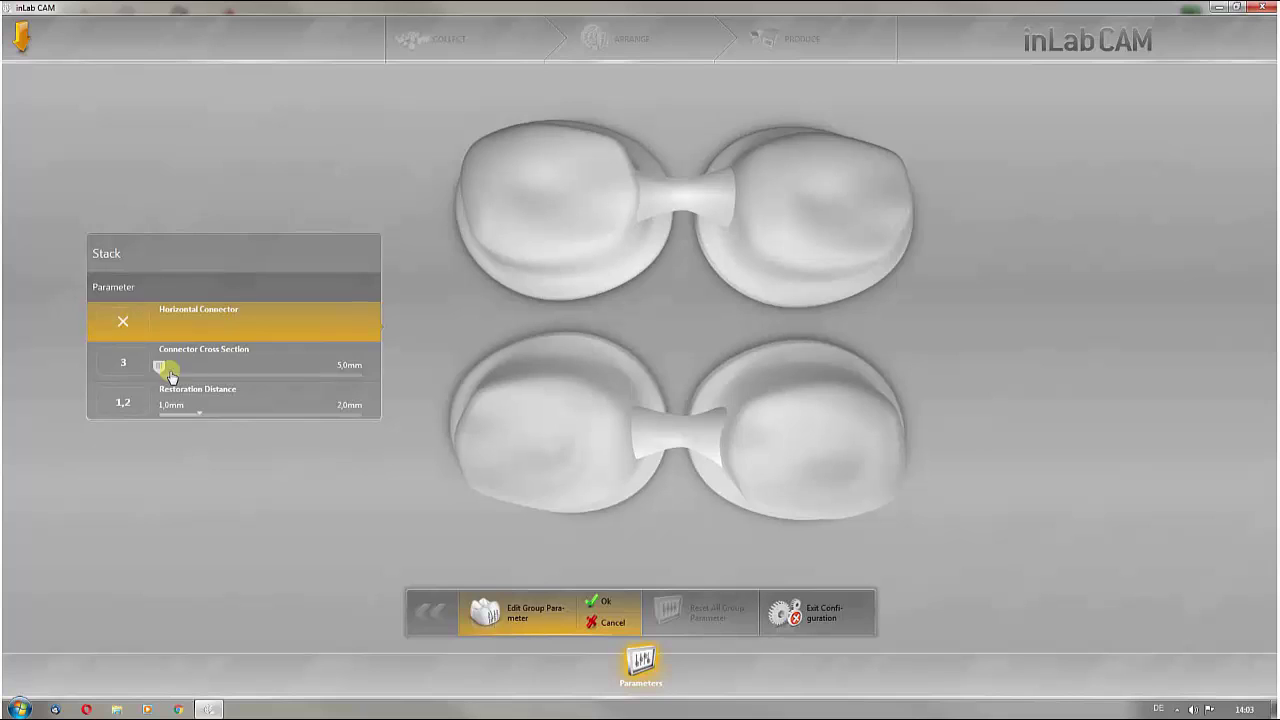
left_click(208, 368)
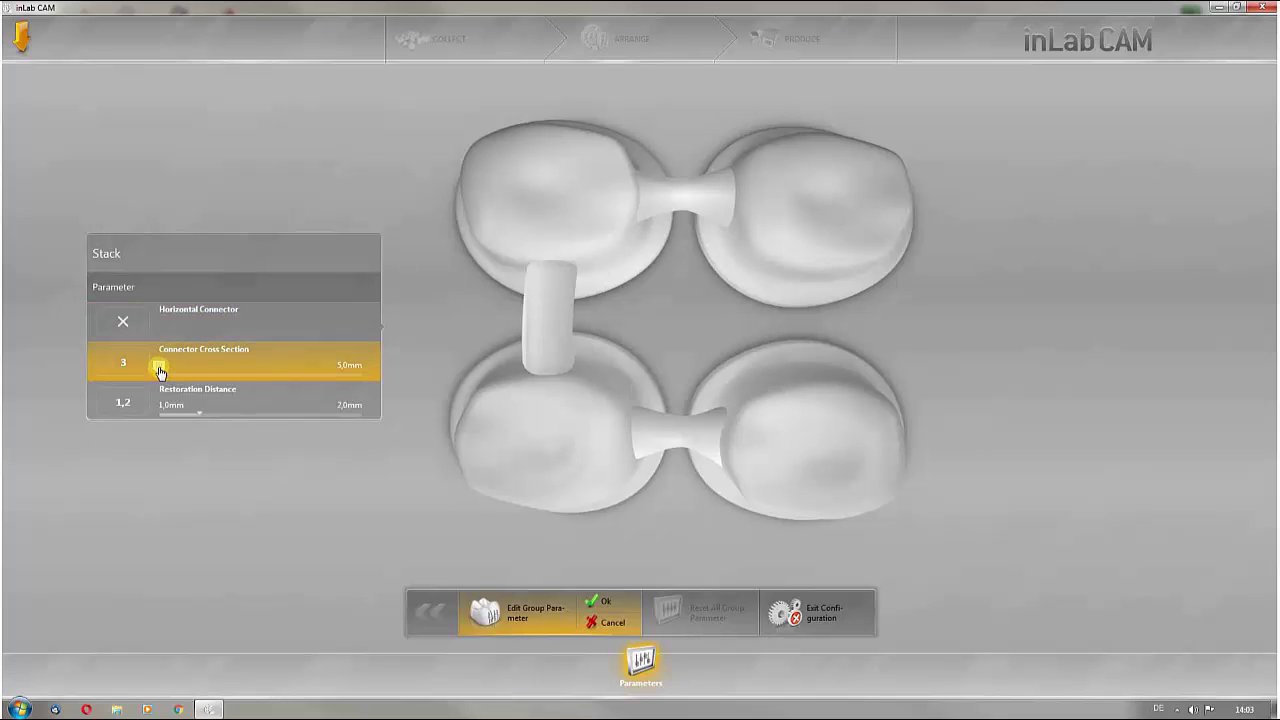
mouse_move(157, 368)
left_mouse_down()
mouse_move(323, 369)
mouse_move(158, 372)
left_mouse_up()
left_click(189, 412)
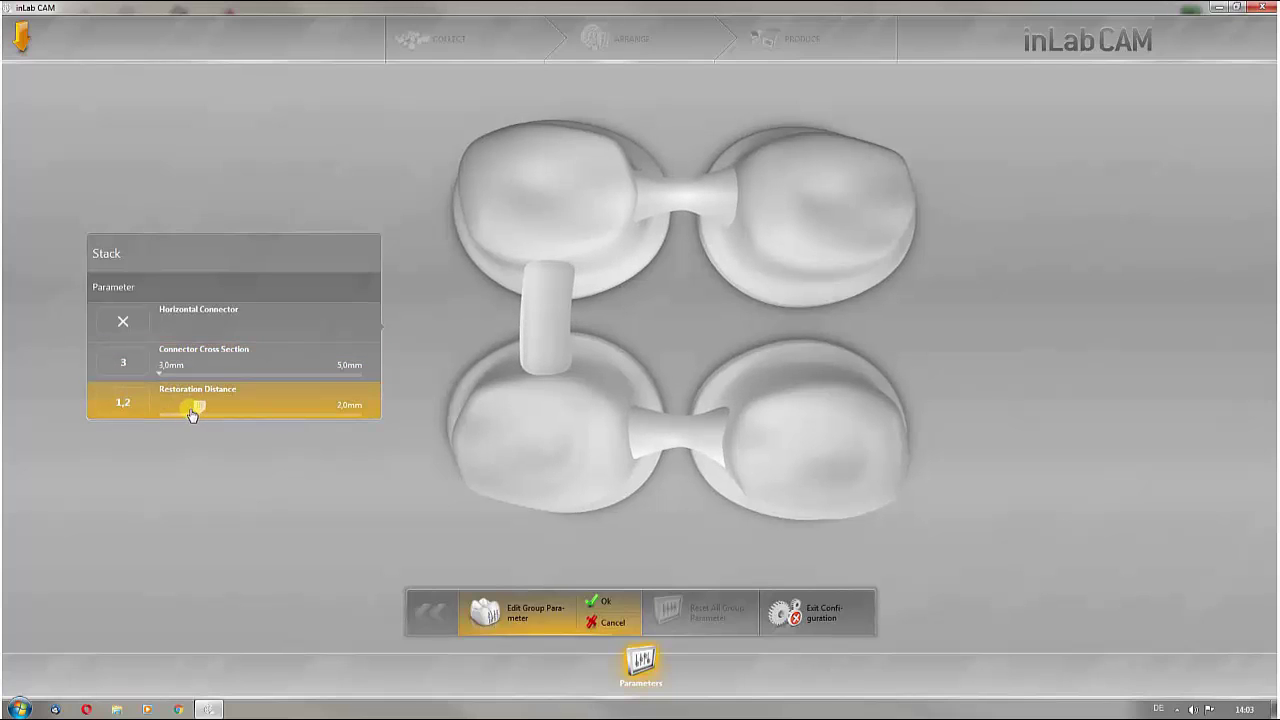
mouse_move(193, 415)
left_mouse_down()
mouse_move(157, 411)
mouse_move(328, 411)
mouse_move(157, 410)
mouse_move(256, 405)
mouse_move(201, 408)
left_mouse_up()
left_click(464, 619)
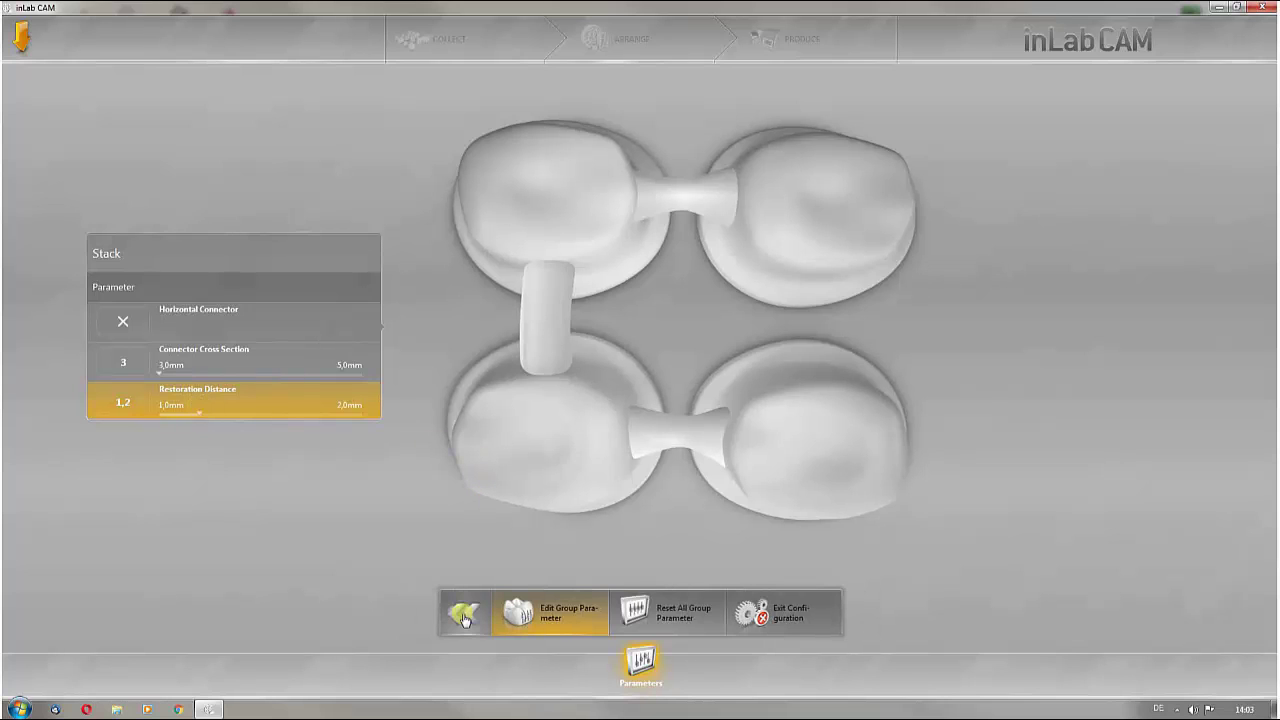
Open the Model parameters, try different pin diameters, and close them
left_click(464, 619)
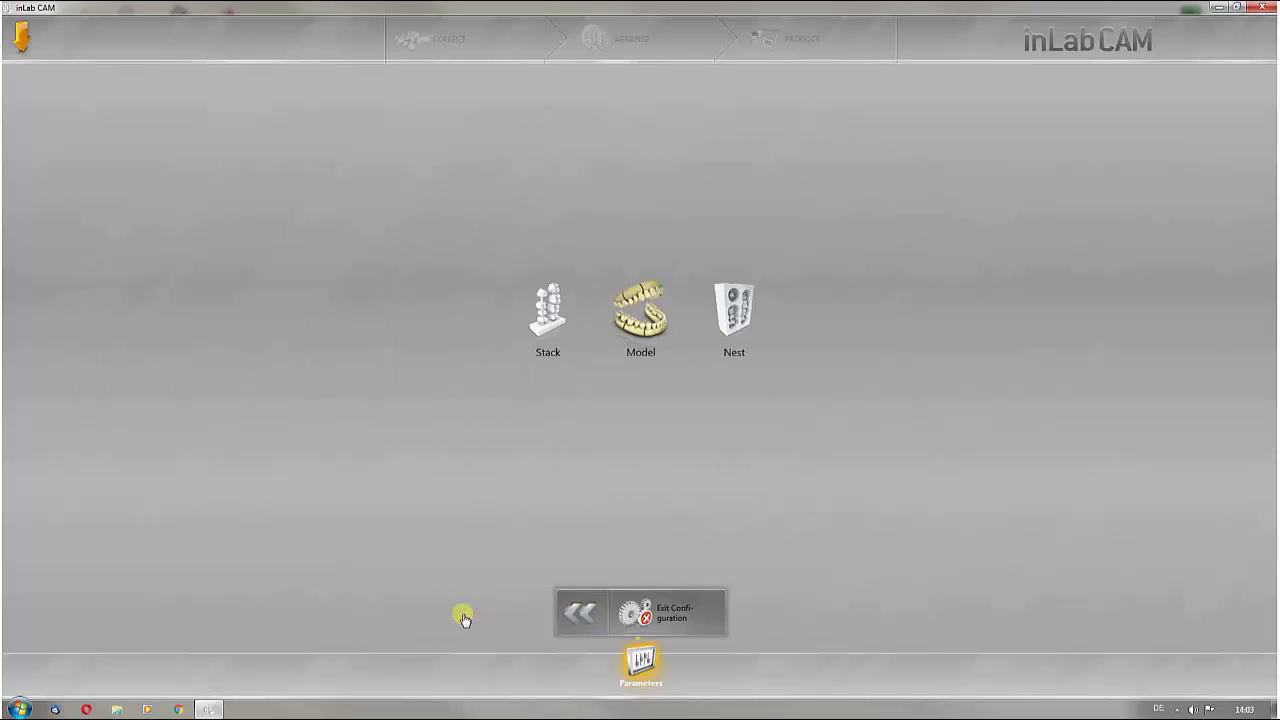
left_click(639, 327)
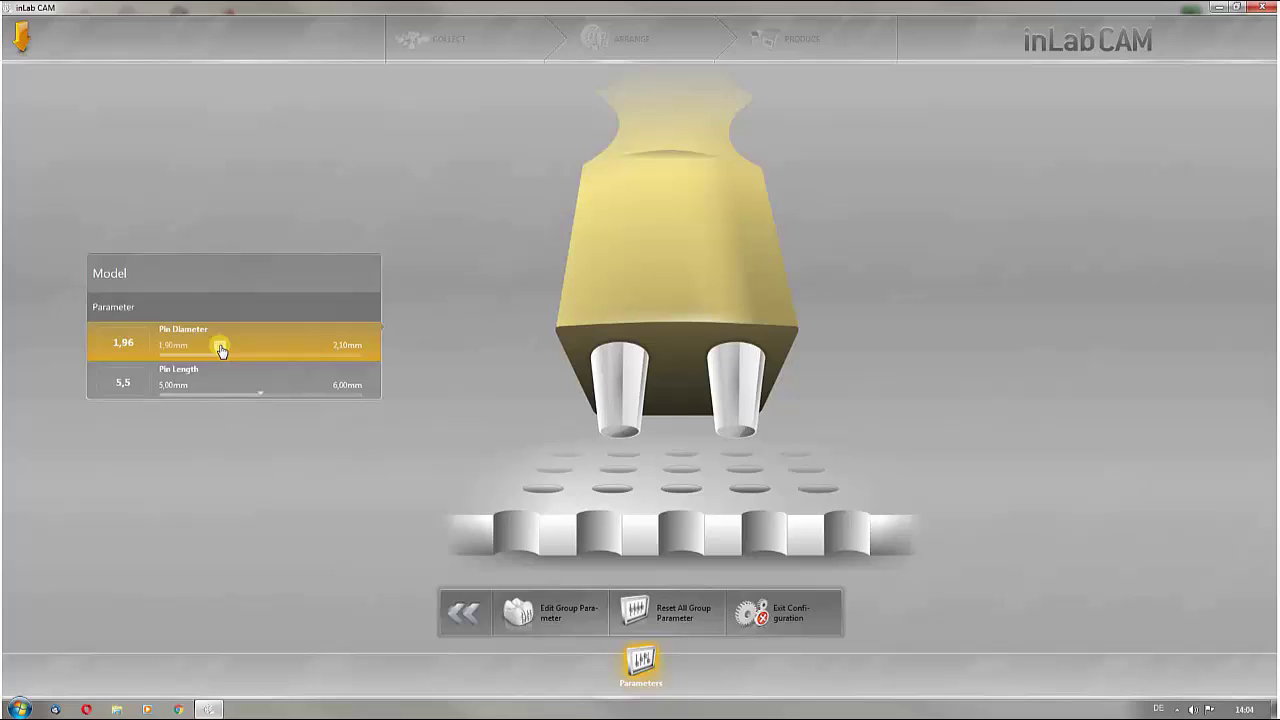
left_click_drag(221, 351, 244, 387)
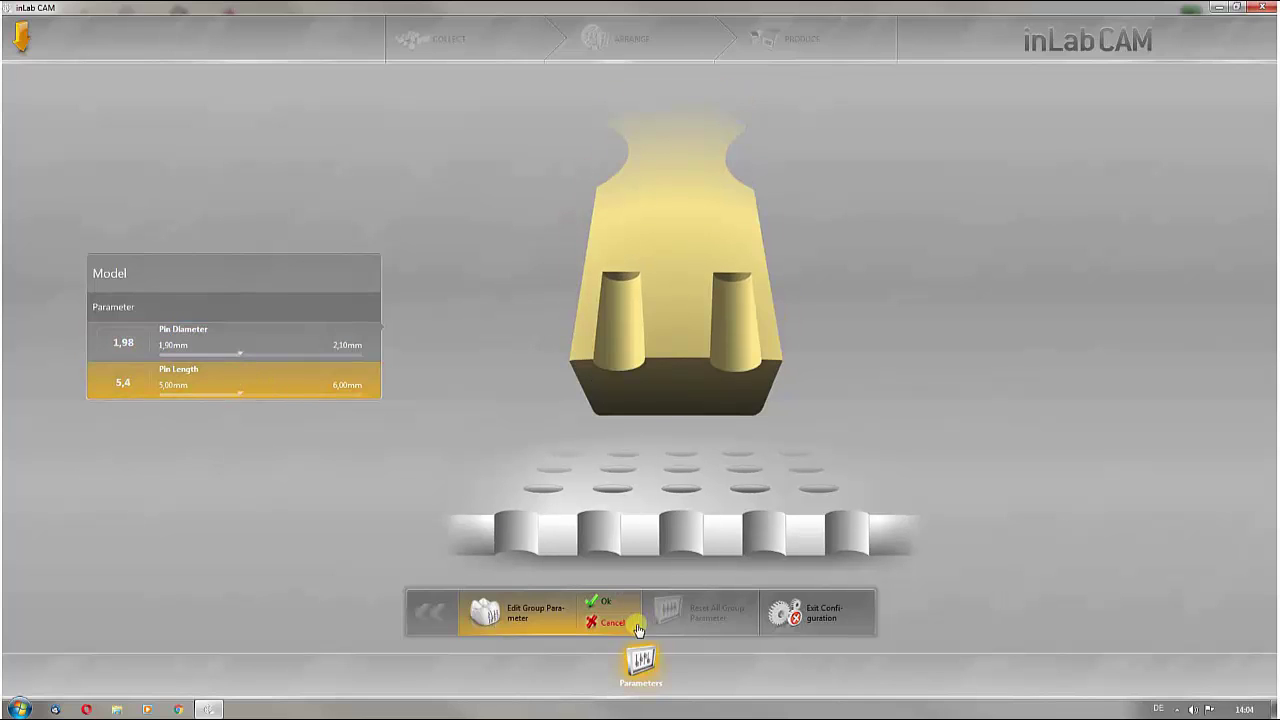
left_click(603, 602)
Preview Nest sprue amount, sprue size, frames and sinter support thickness, then cancel to keep originals
left_click(731, 305)
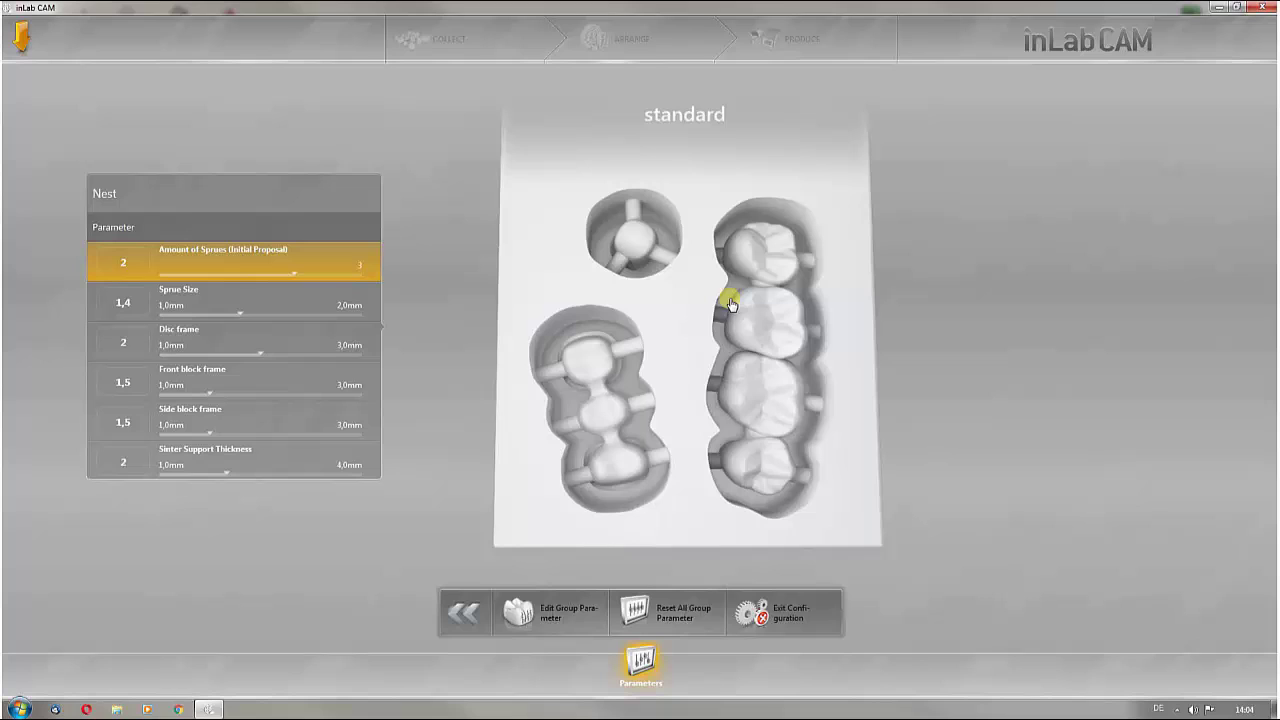
left_click_drag(296, 270, 220, 306)
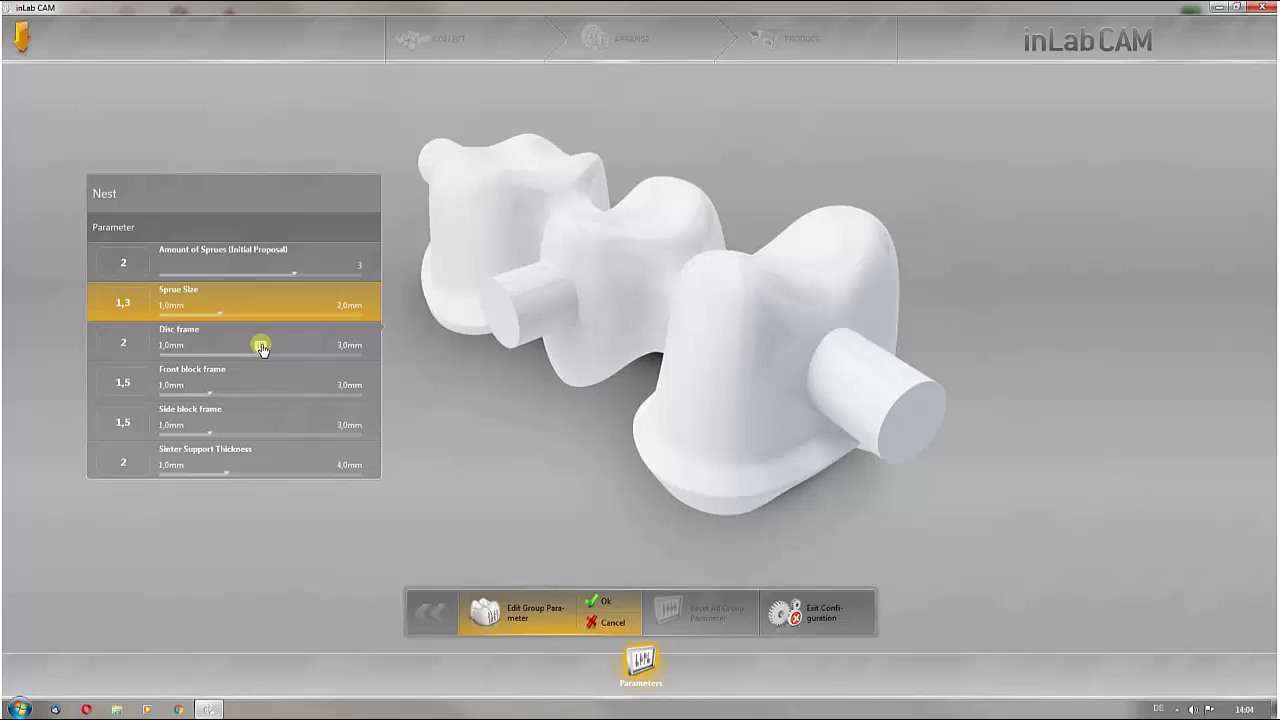
left_click_drag(257, 346, 158, 350)
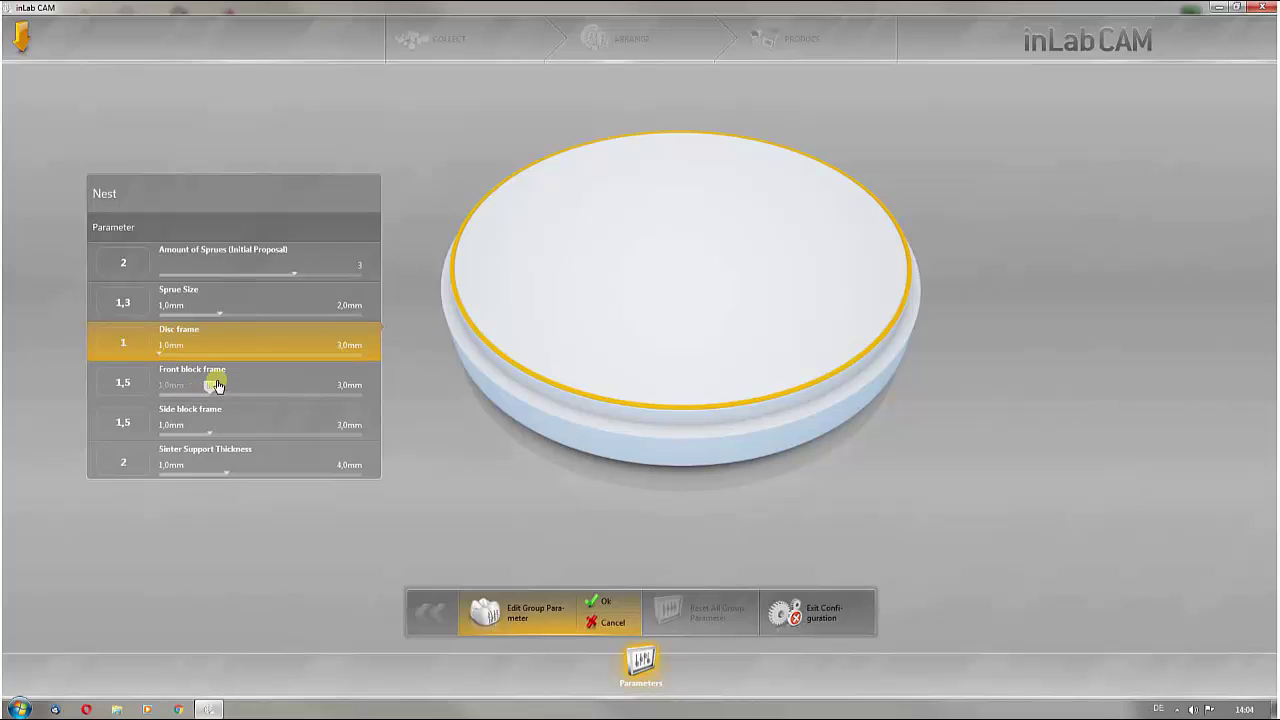
left_click_drag(210, 392, 180, 424)
left_click(226, 470)
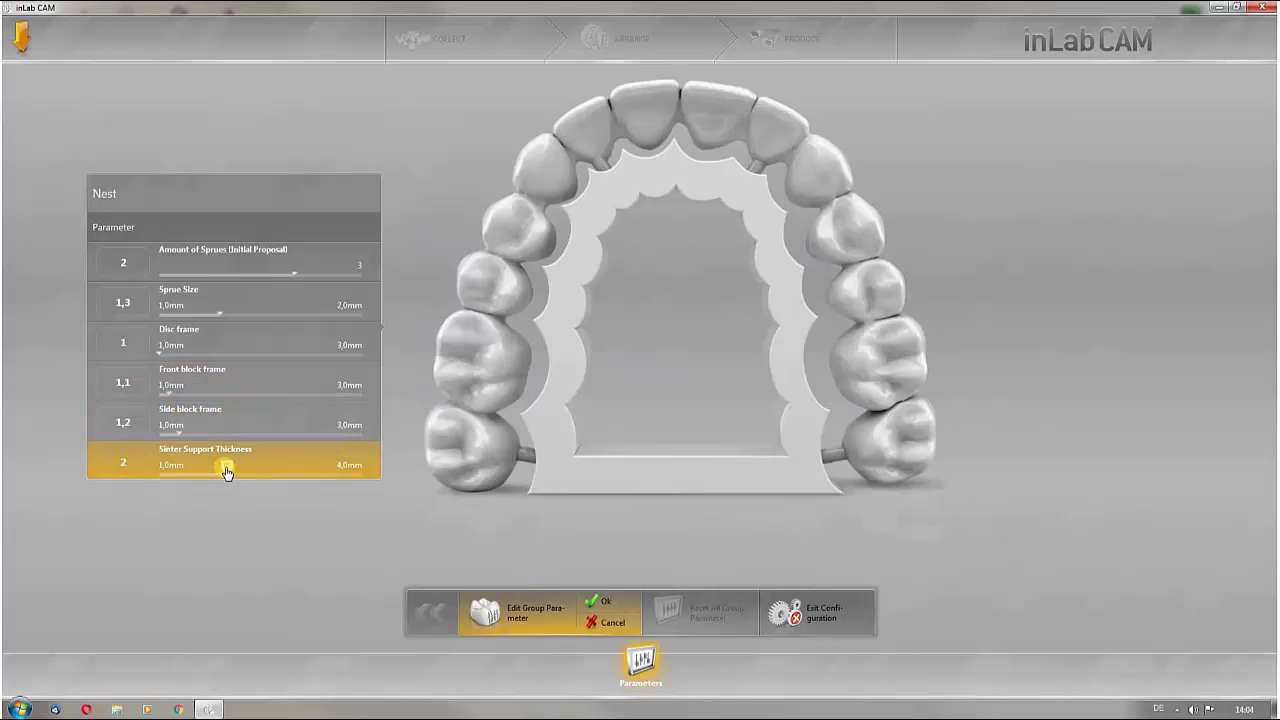
mouse_move(211, 474)
left_mouse_down()
mouse_move(169, 472)
mouse_move(237, 474)
mouse_move(178, 475)
mouse_move(196, 473)
left_mouse_up()
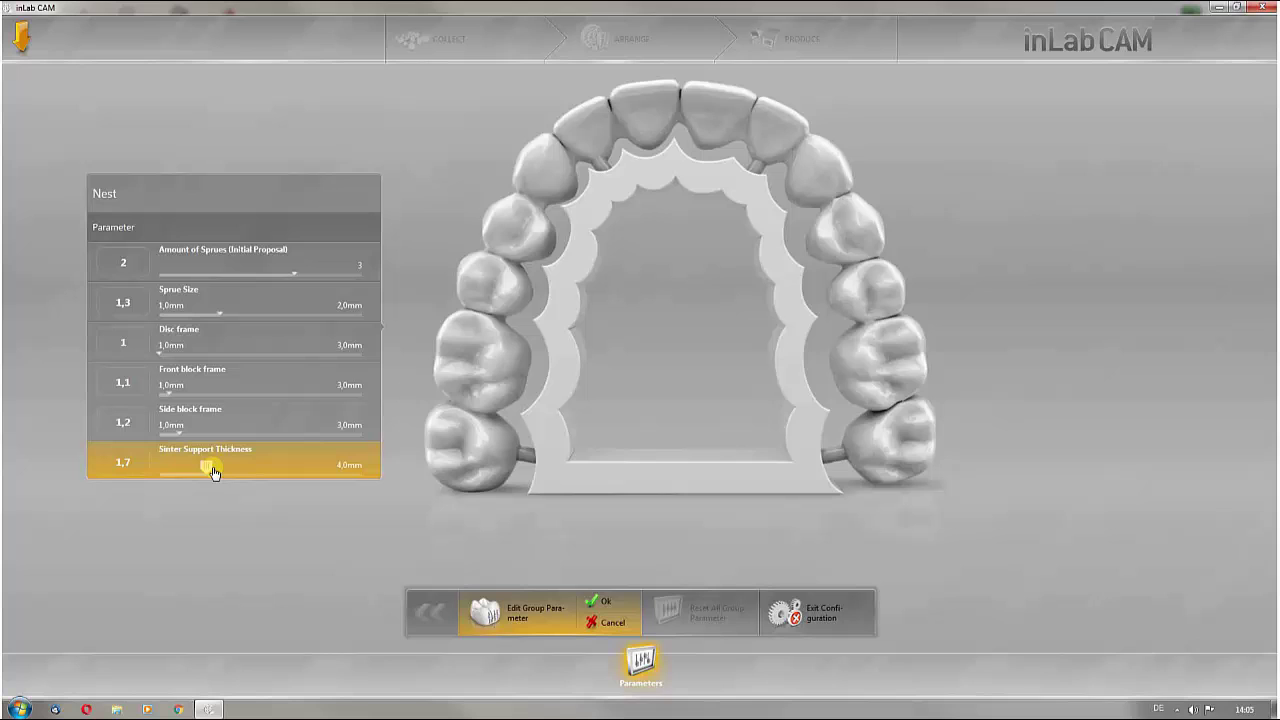
left_click(601, 601)
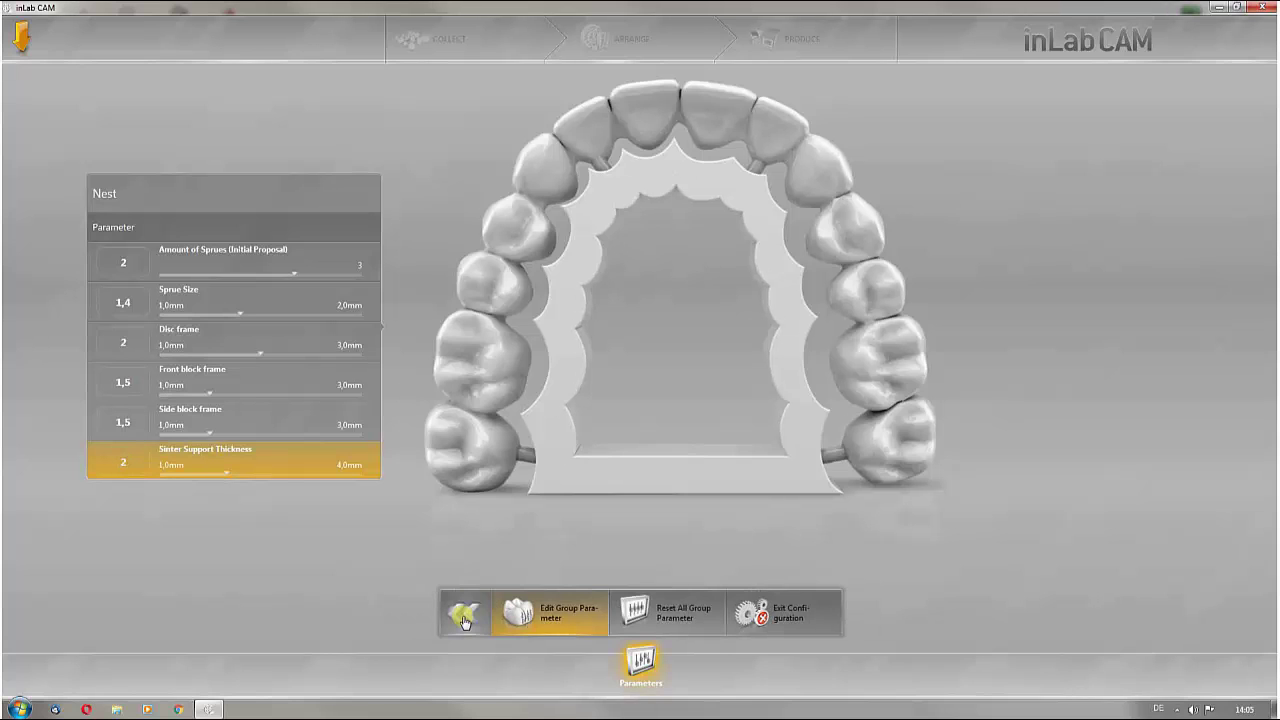
Back out to the main configuration choices and exit to the Blank Database list
left_click(455, 612)
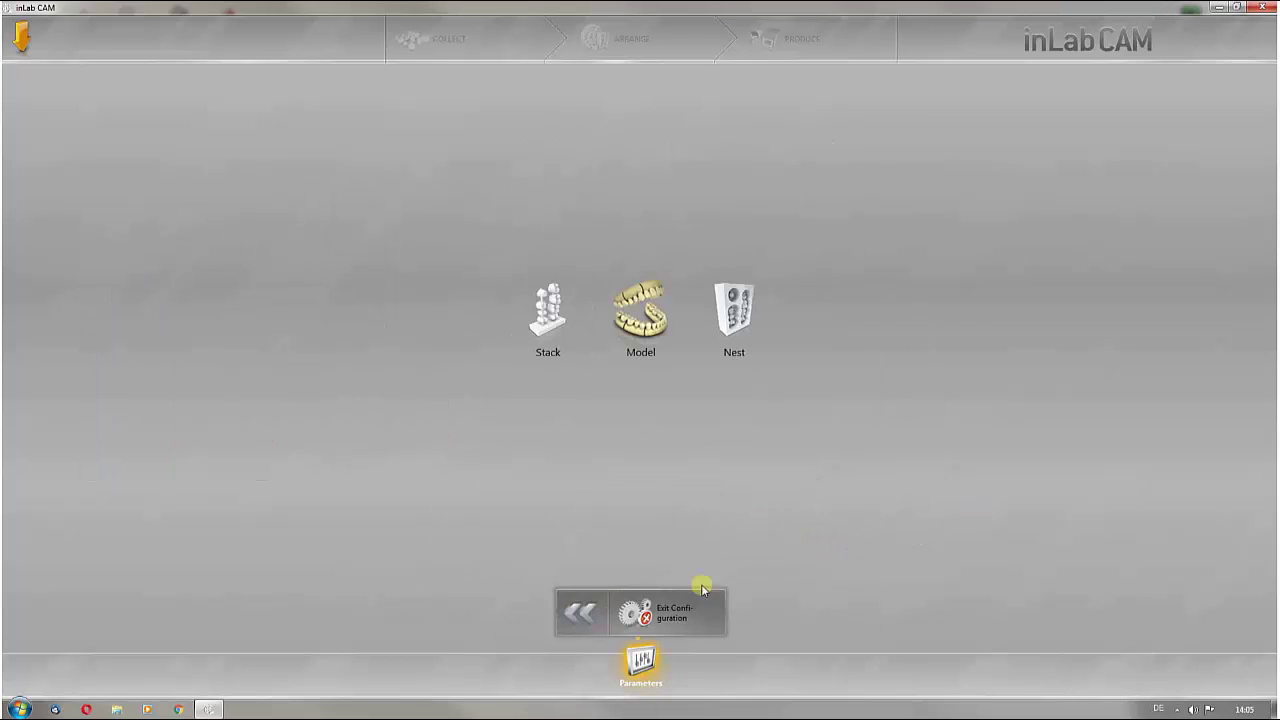
left_click(585, 610)
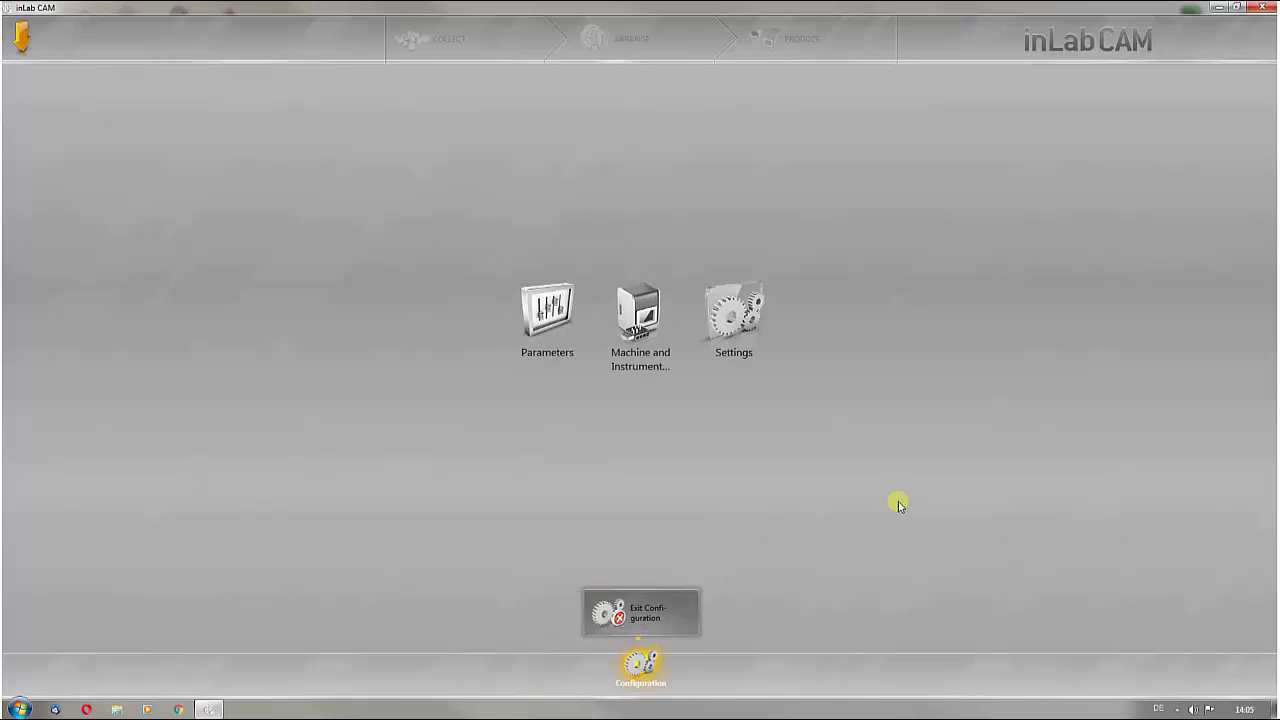
left_click(690, 606)
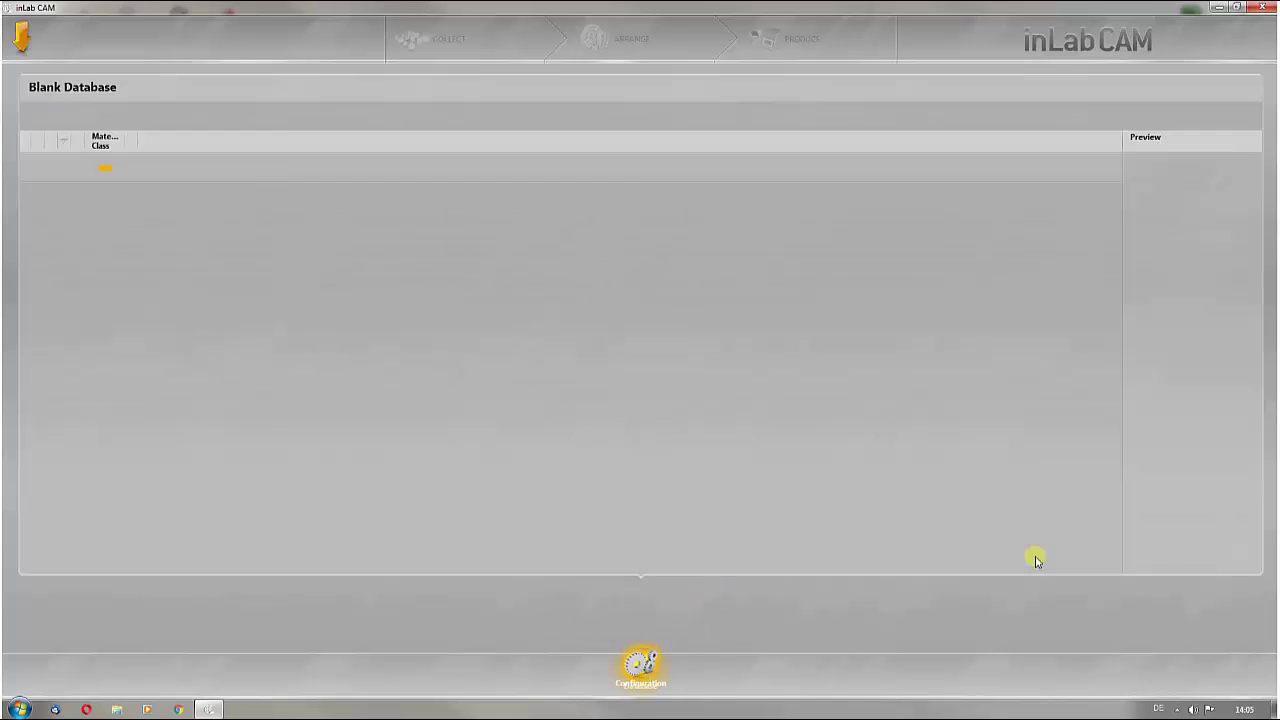